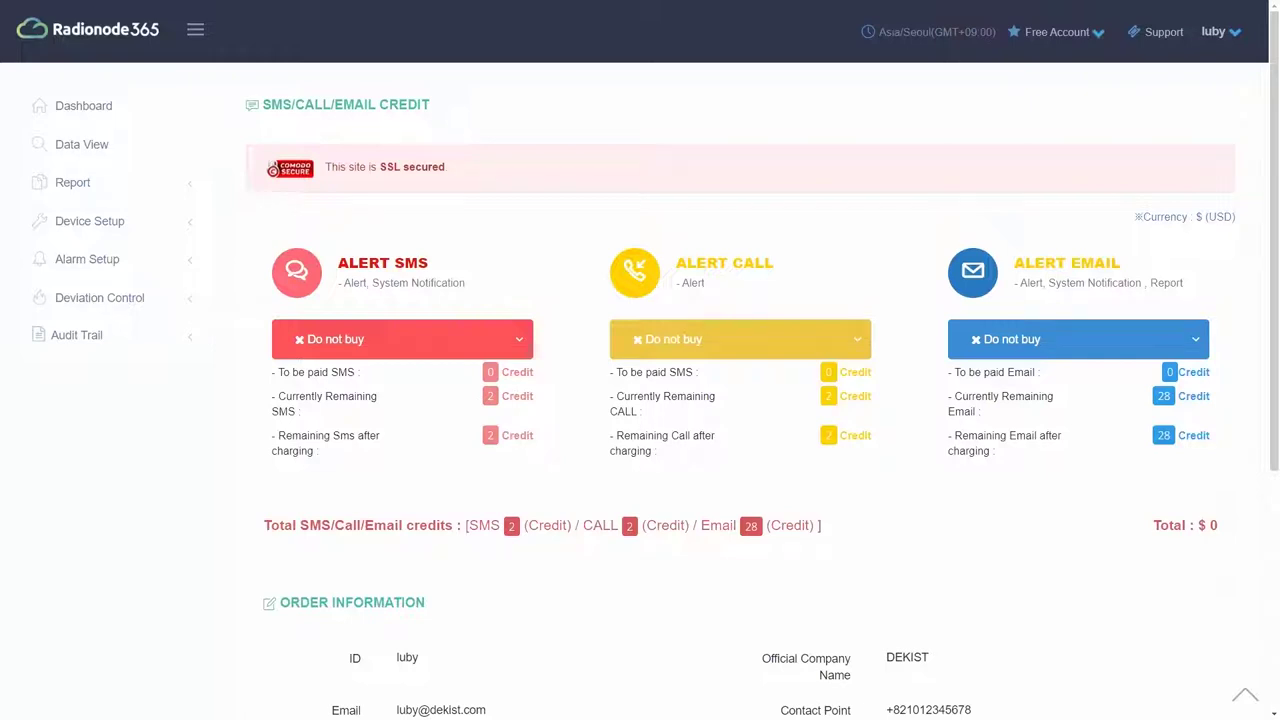
Select $10 each of SMS, call and email alert credit on the account's Sms/Call/Email Credit page and proceed to payment
click(1216, 32)
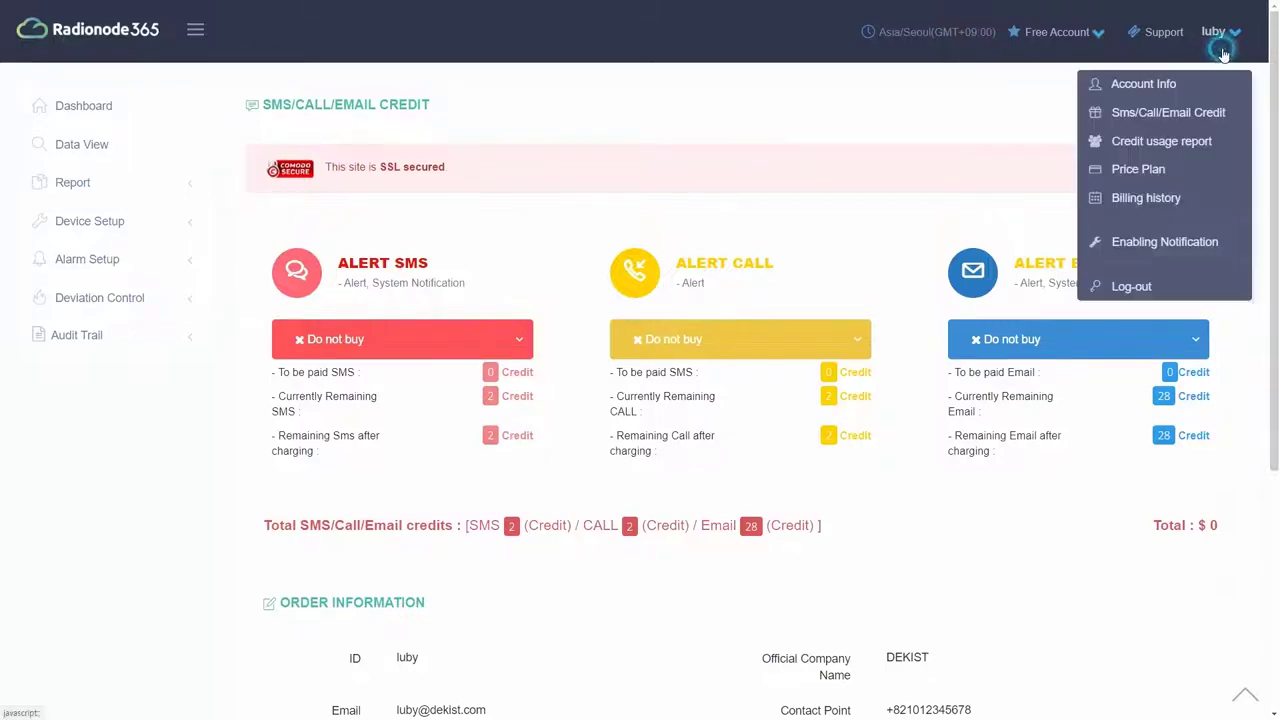
click(1199, 114)
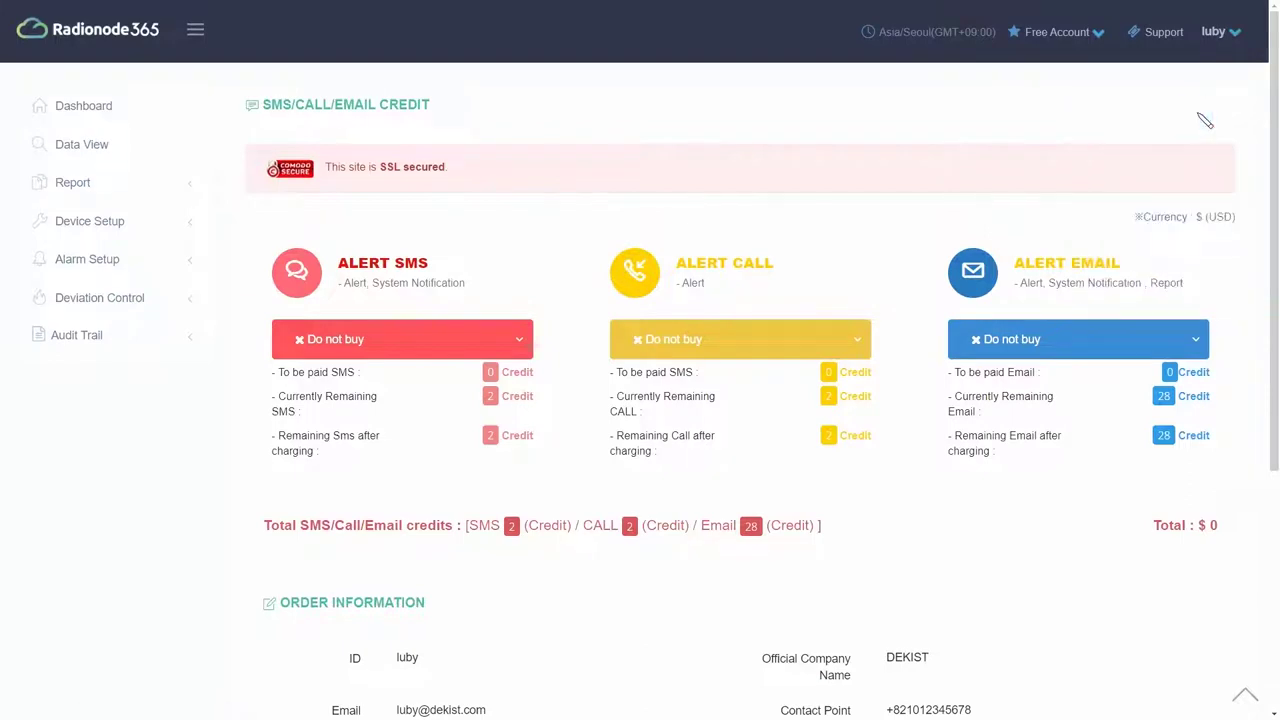
click(495, 345)
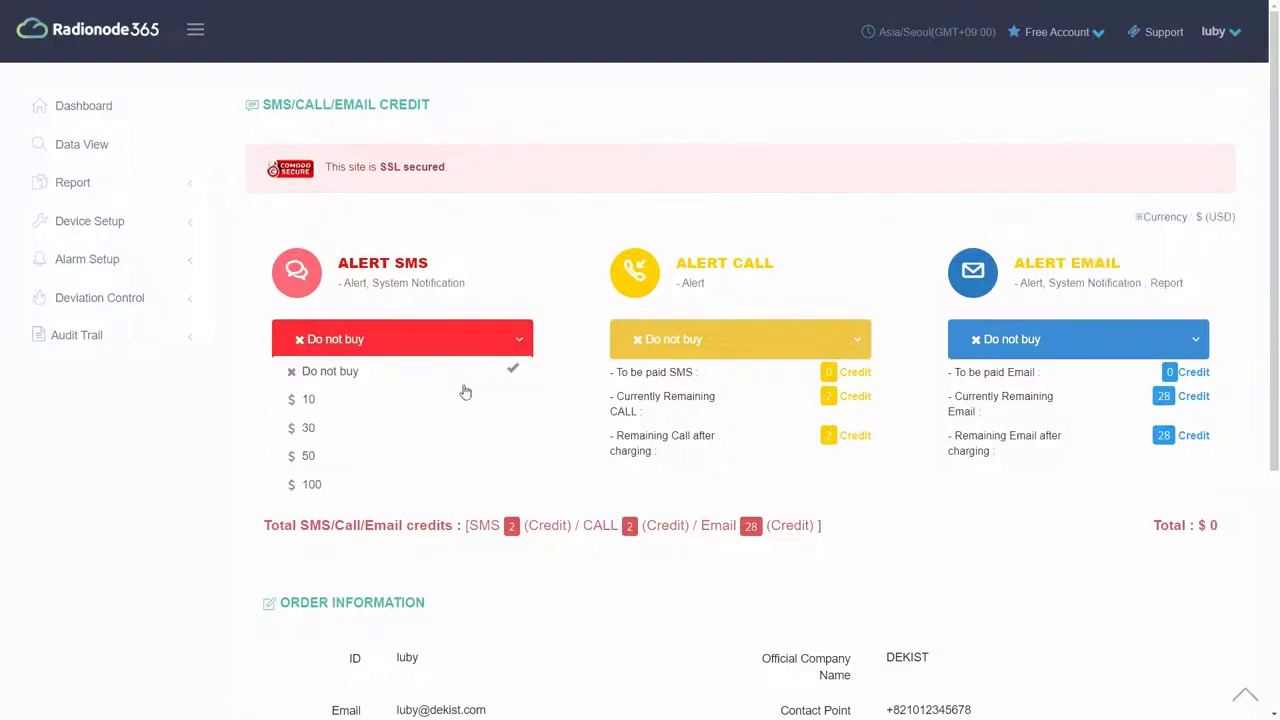
click(457, 392)
click(720, 339)
click(666, 400)
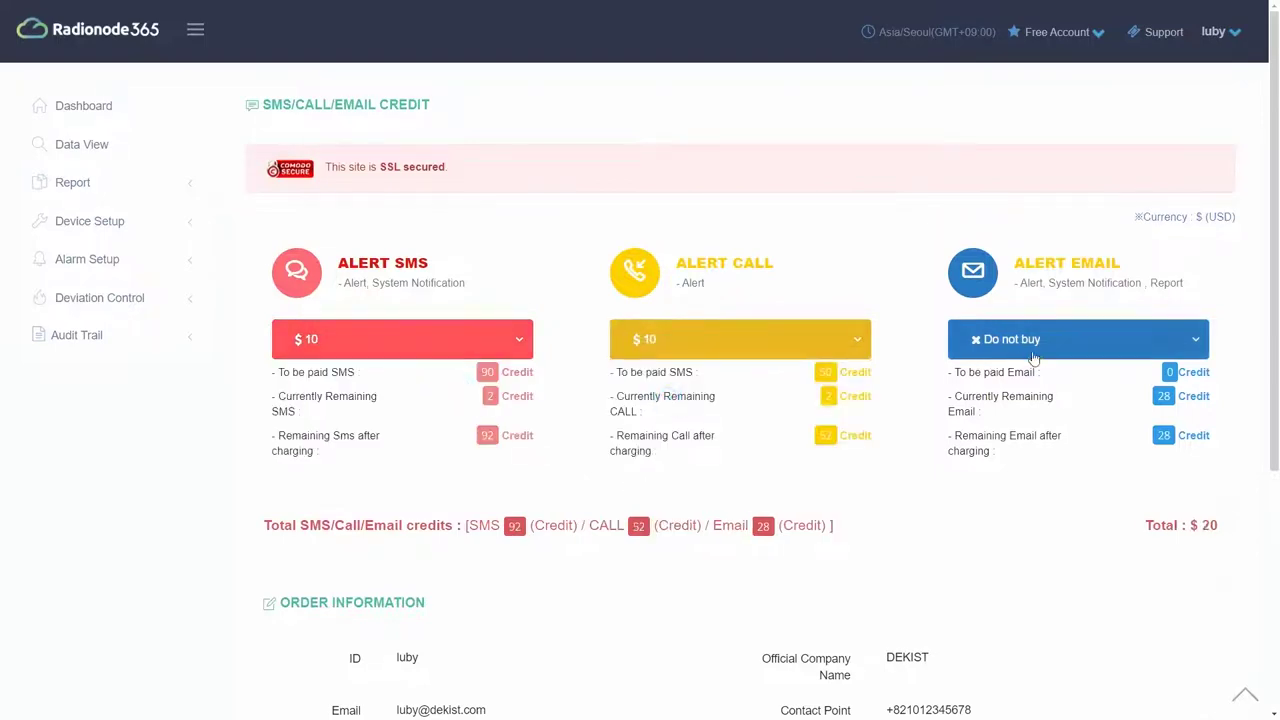
click(1045, 343)
click(984, 399)
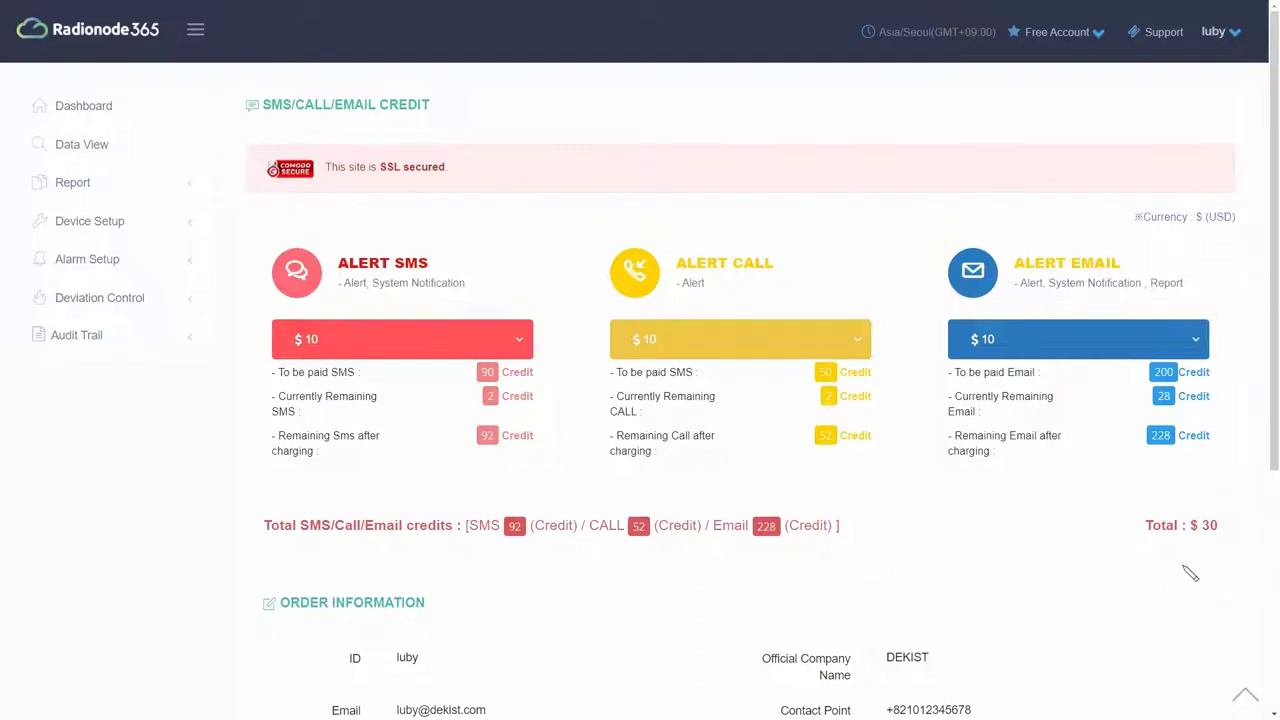
scroll(1190, 572, down, 3)
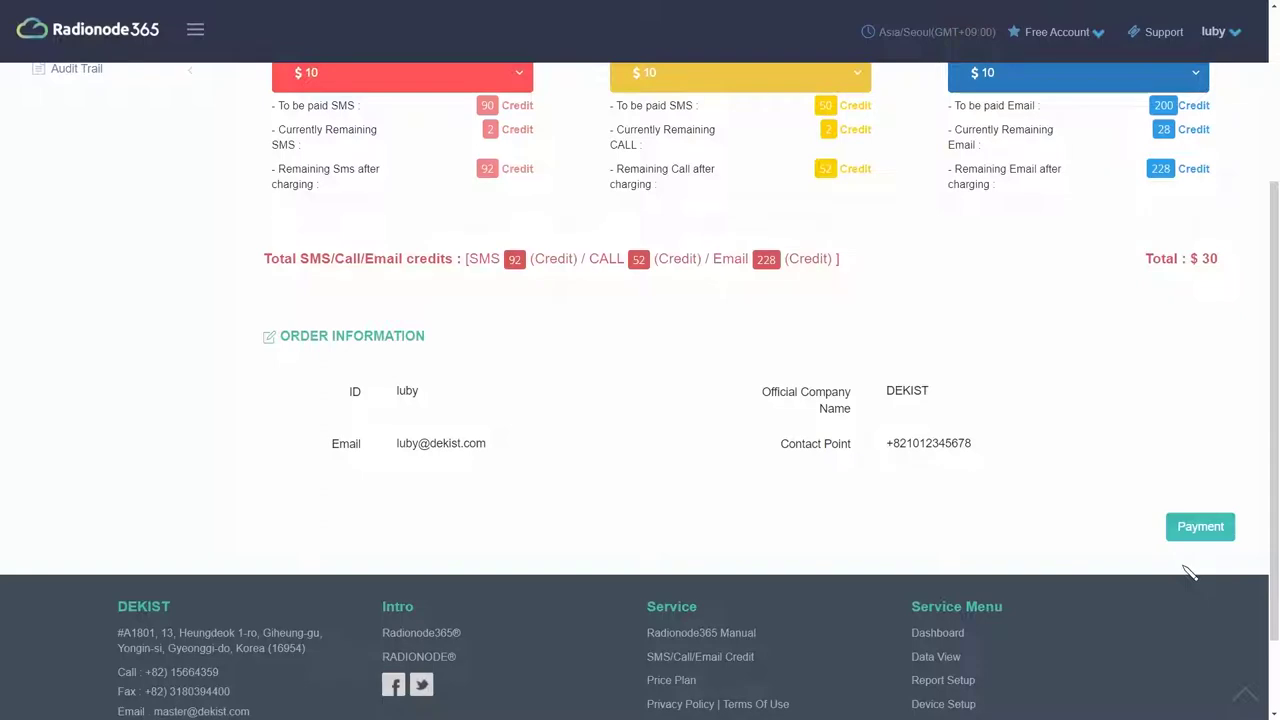
click(1198, 530)
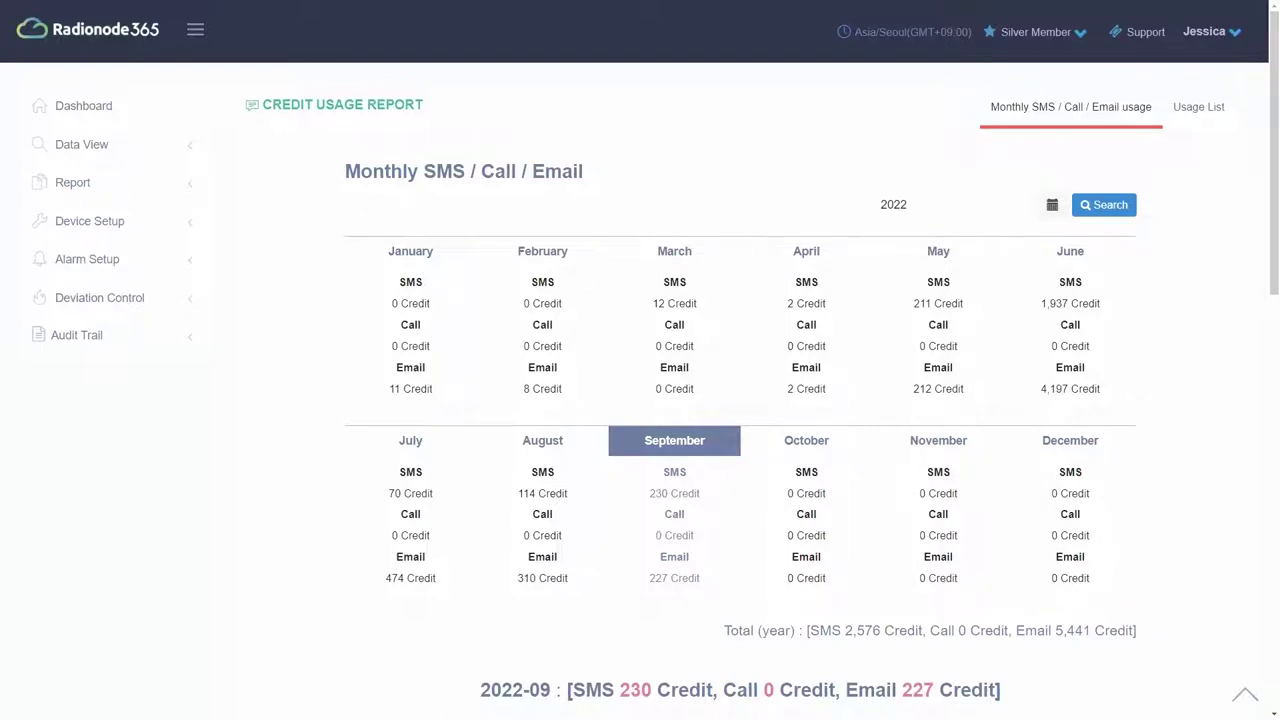
Open the account's credit usage report and look up the monthly SMS, call and email usage for 2021
click(1232, 40)
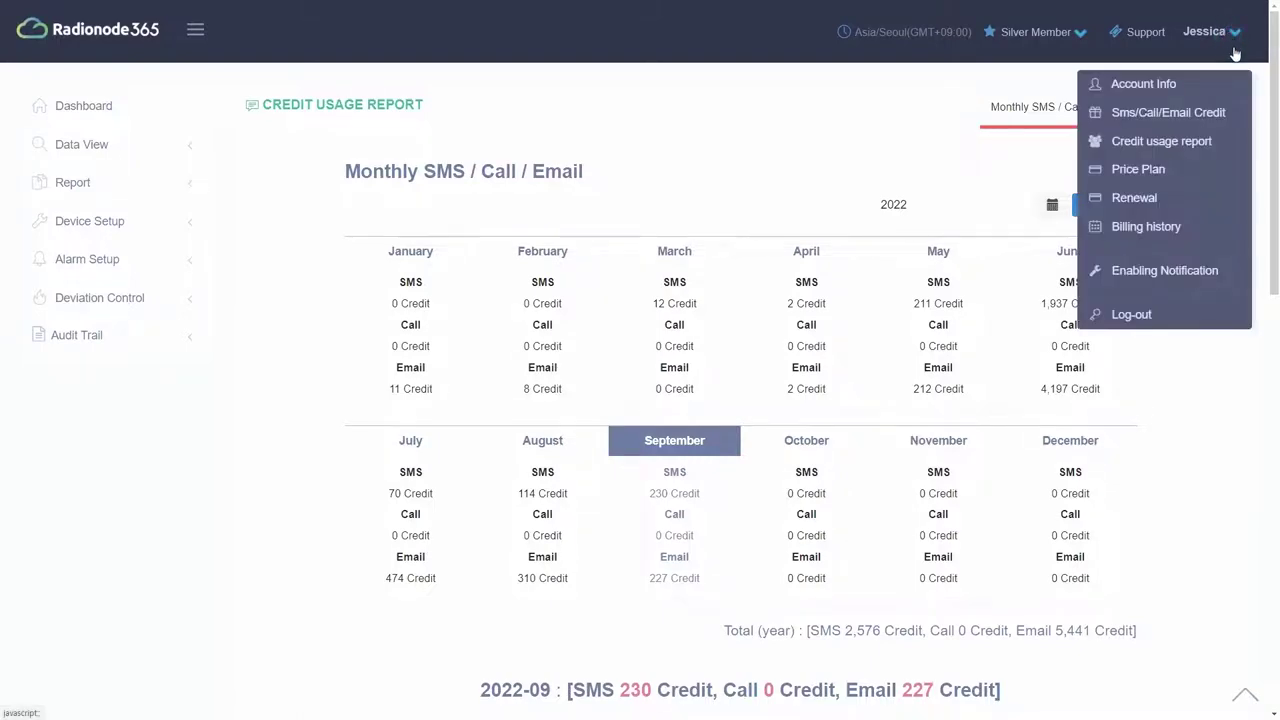
click(1208, 146)
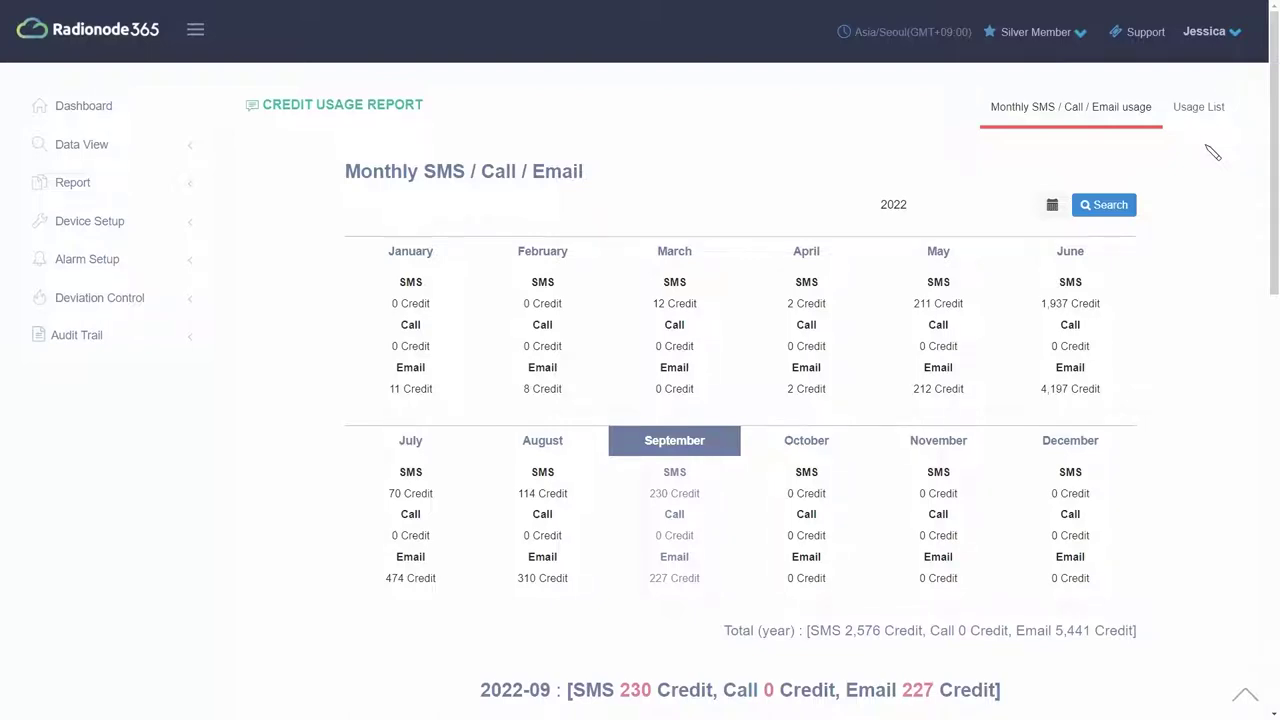
click(1052, 204)
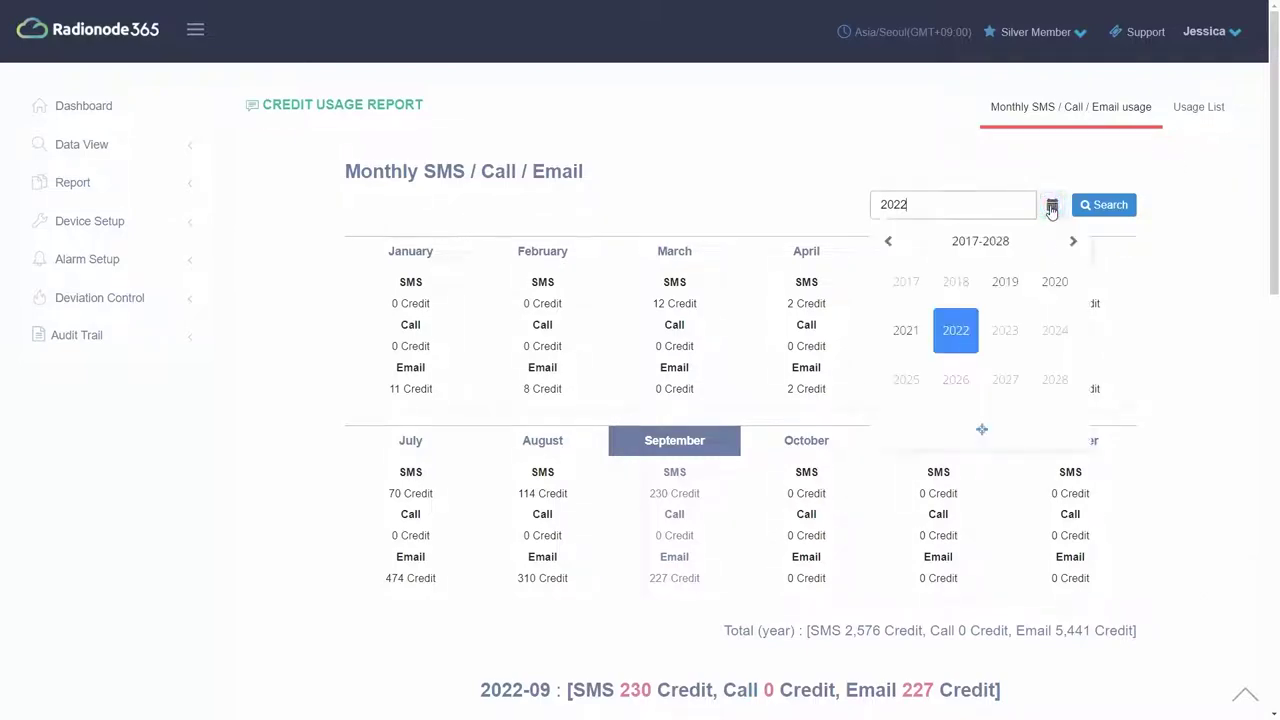
click(905, 330)
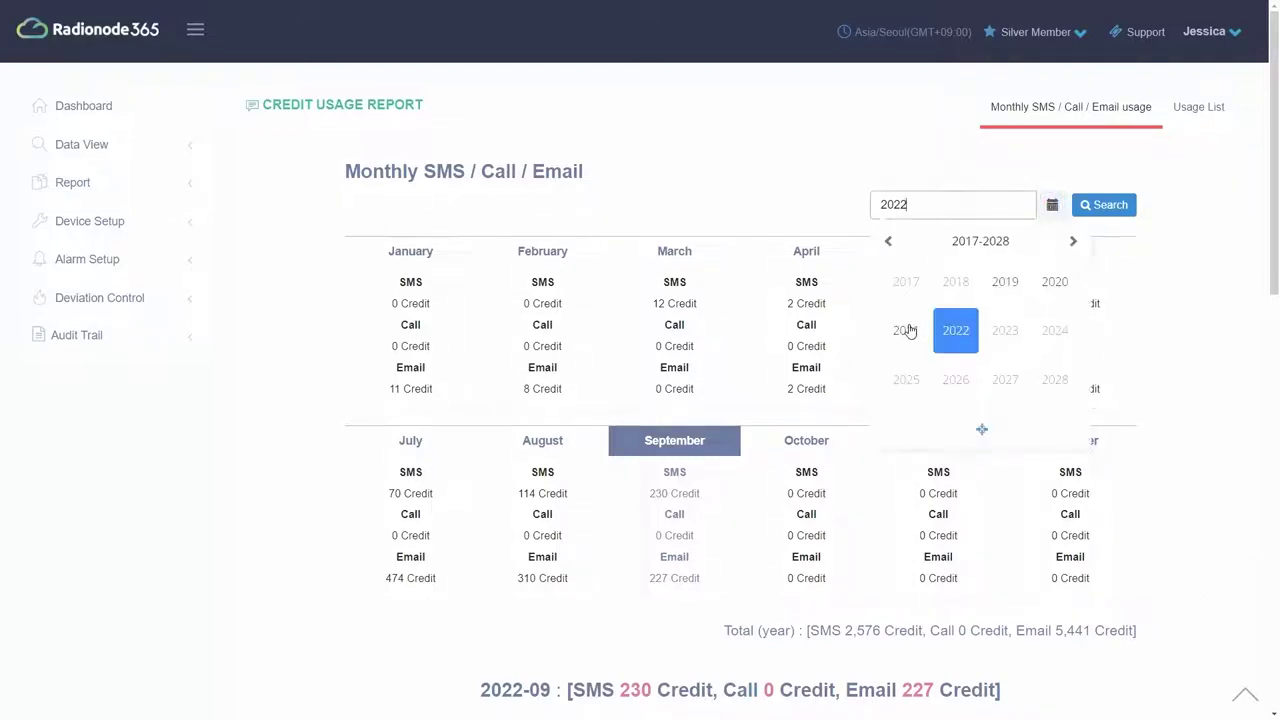
click(1102, 216)
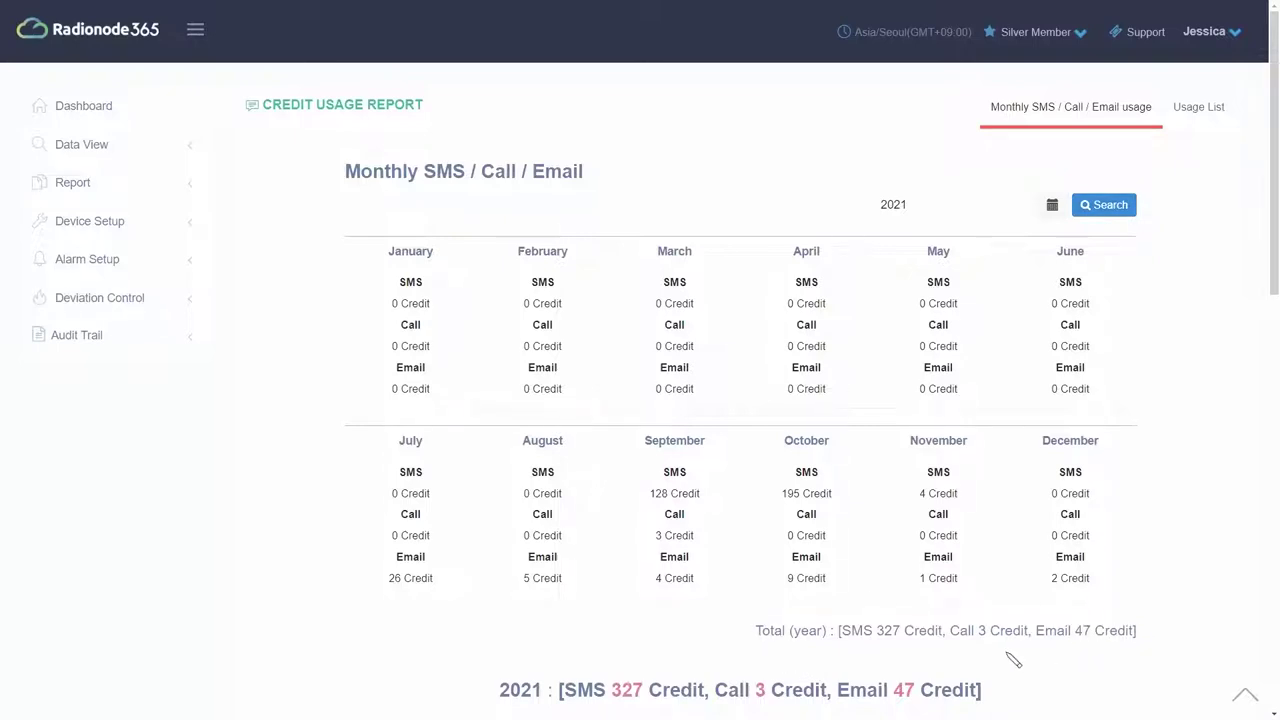
scroll(1012, 658, down, 4)
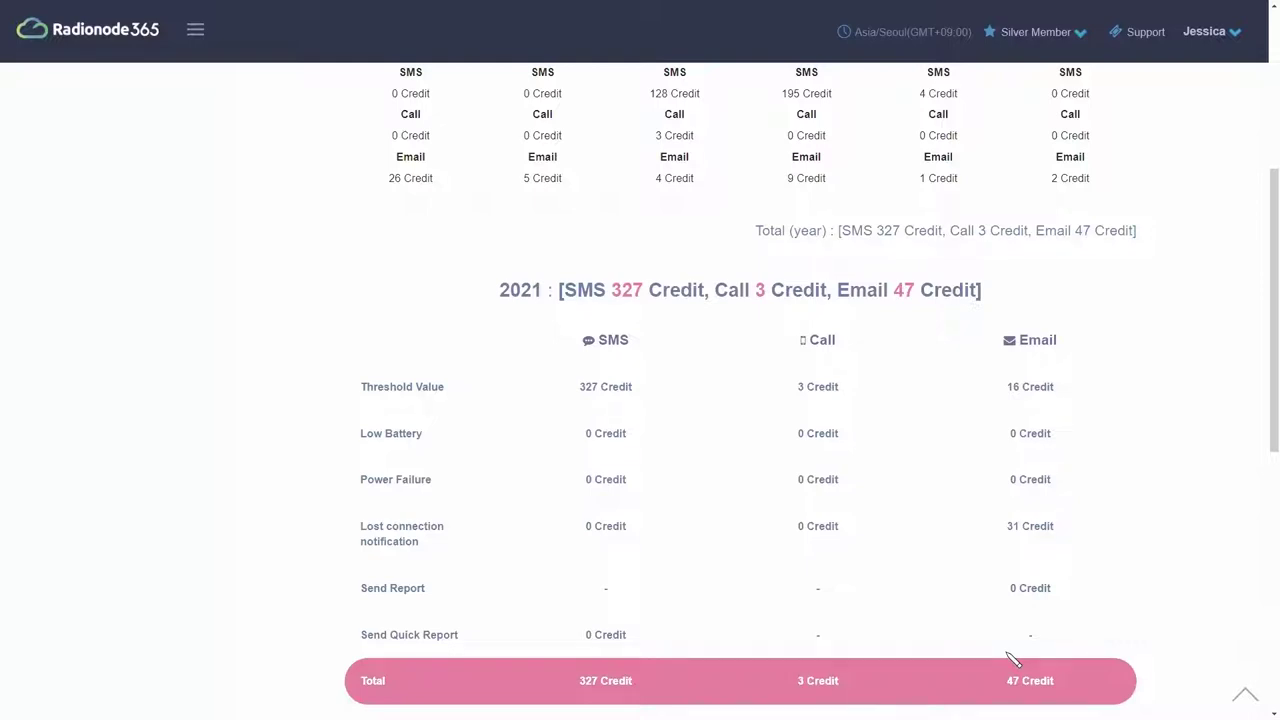
Examine the credit usage breakdowns for August and July 2021, along with the yearly usage chart
scroll(1012, 660, up, 3)
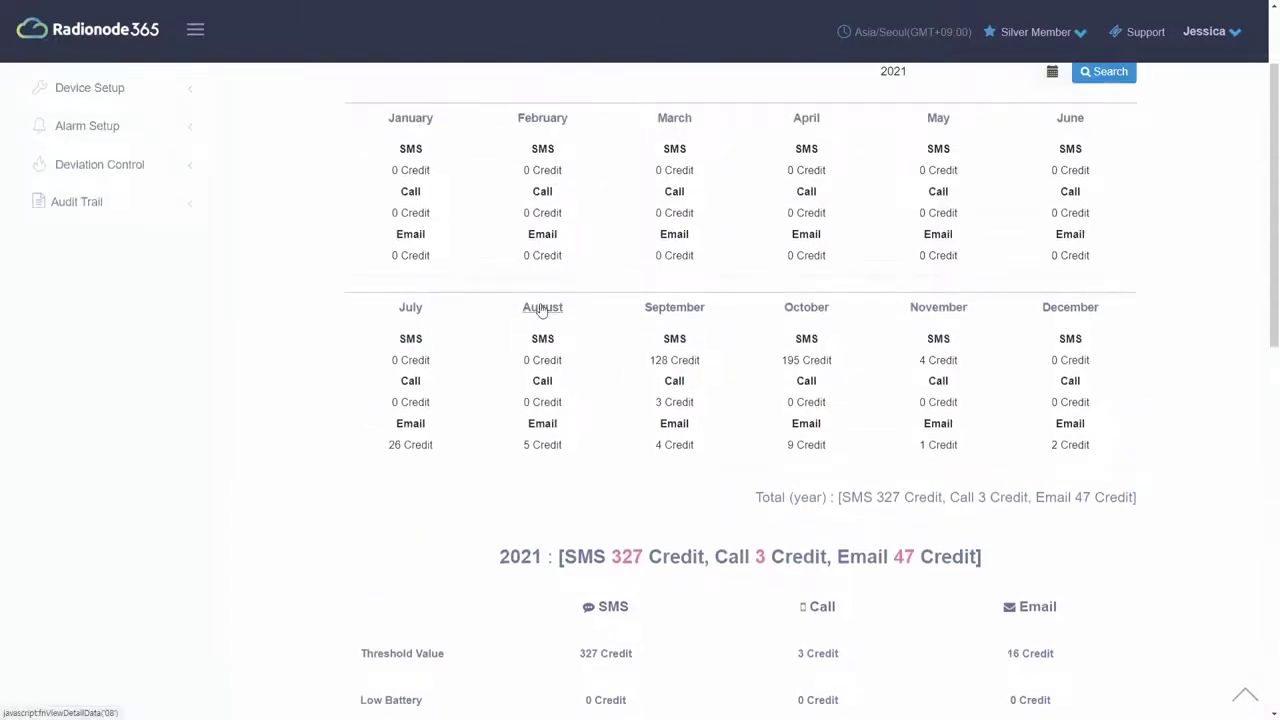
click(541, 310)
scroll(541, 310, down, 3)
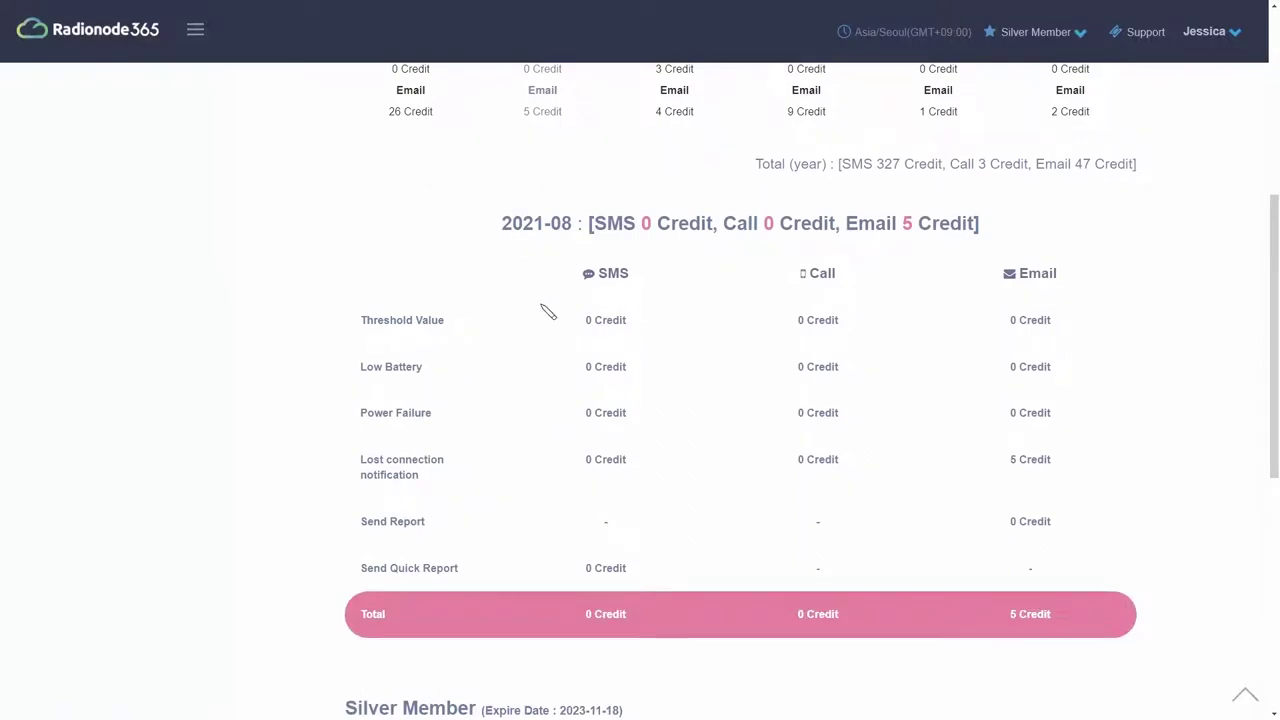
scroll(545, 310, up, 3)
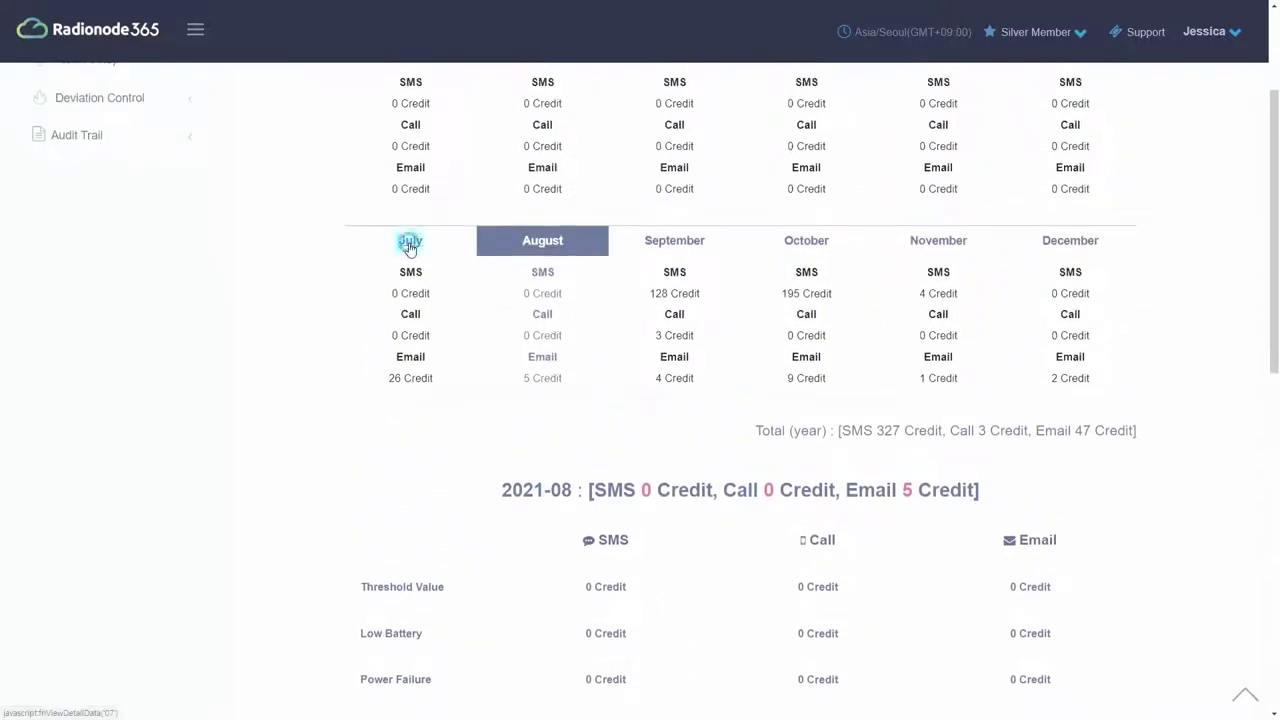
click(409, 245)
scroll(498, 293, down, 3)
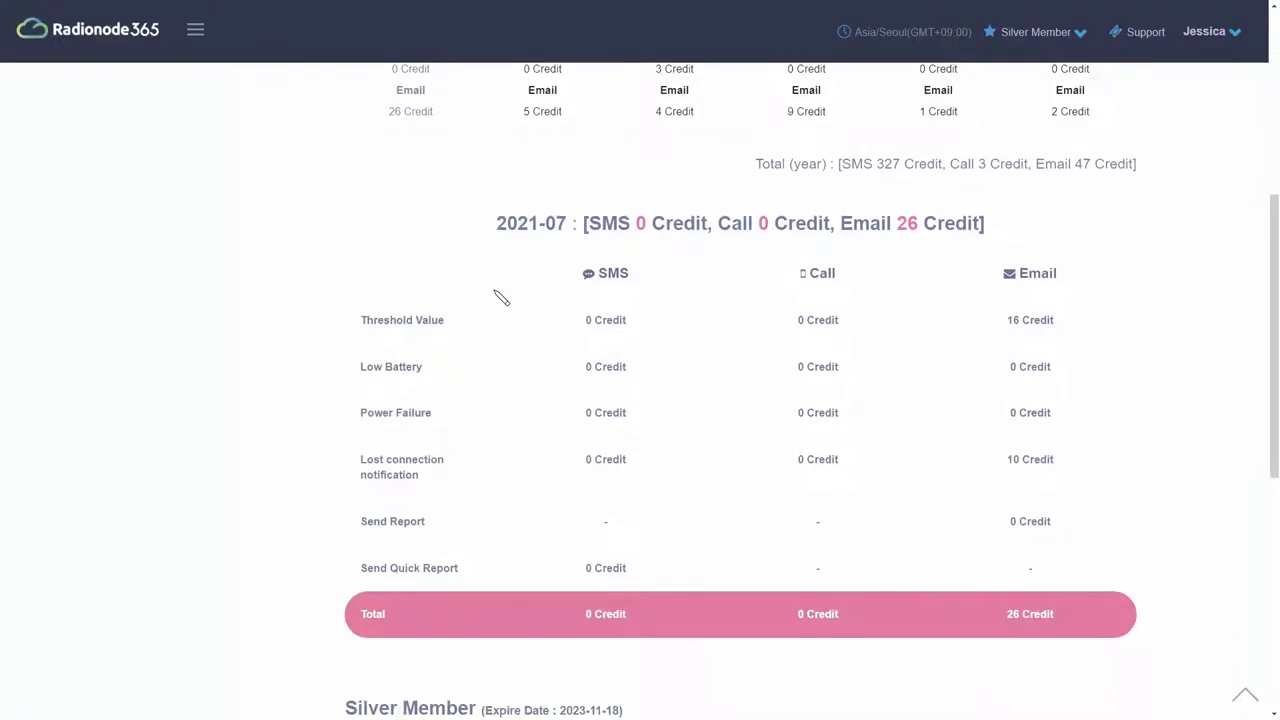
scroll(500, 297, down, 5)
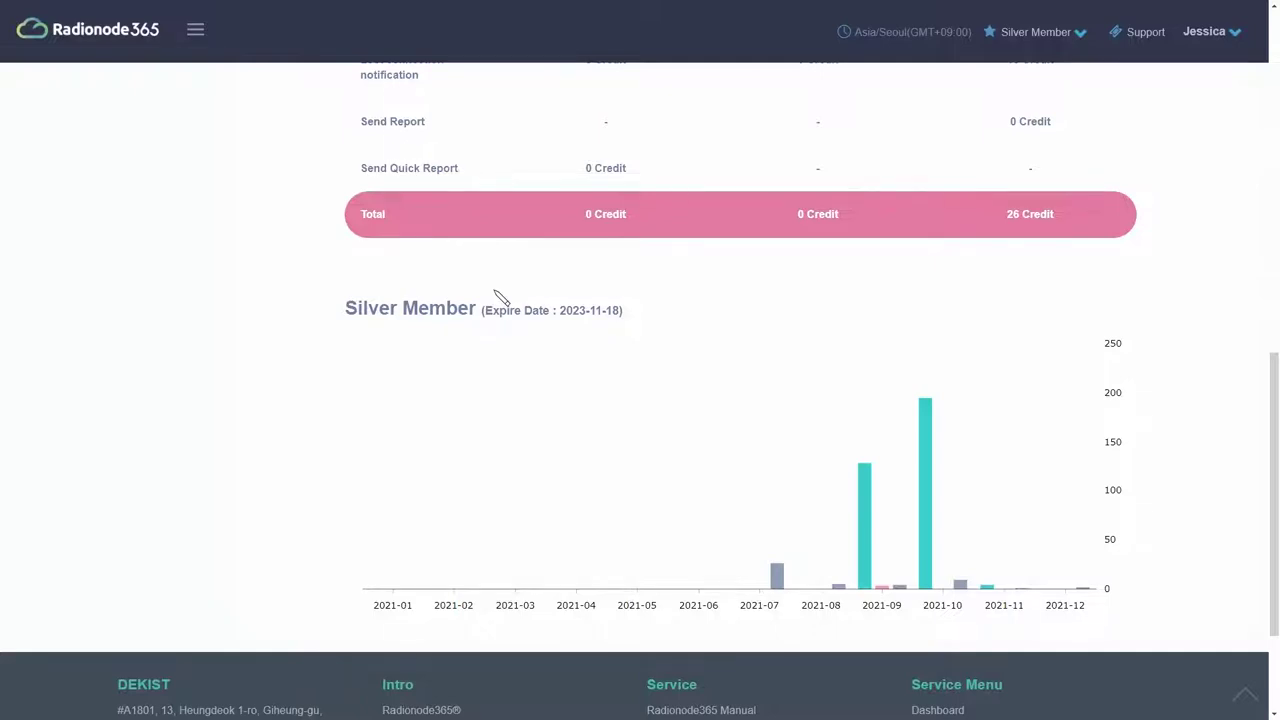
Open the Usage List and view the Call, Email and SMS credit records
scroll(500, 298, up, 8)
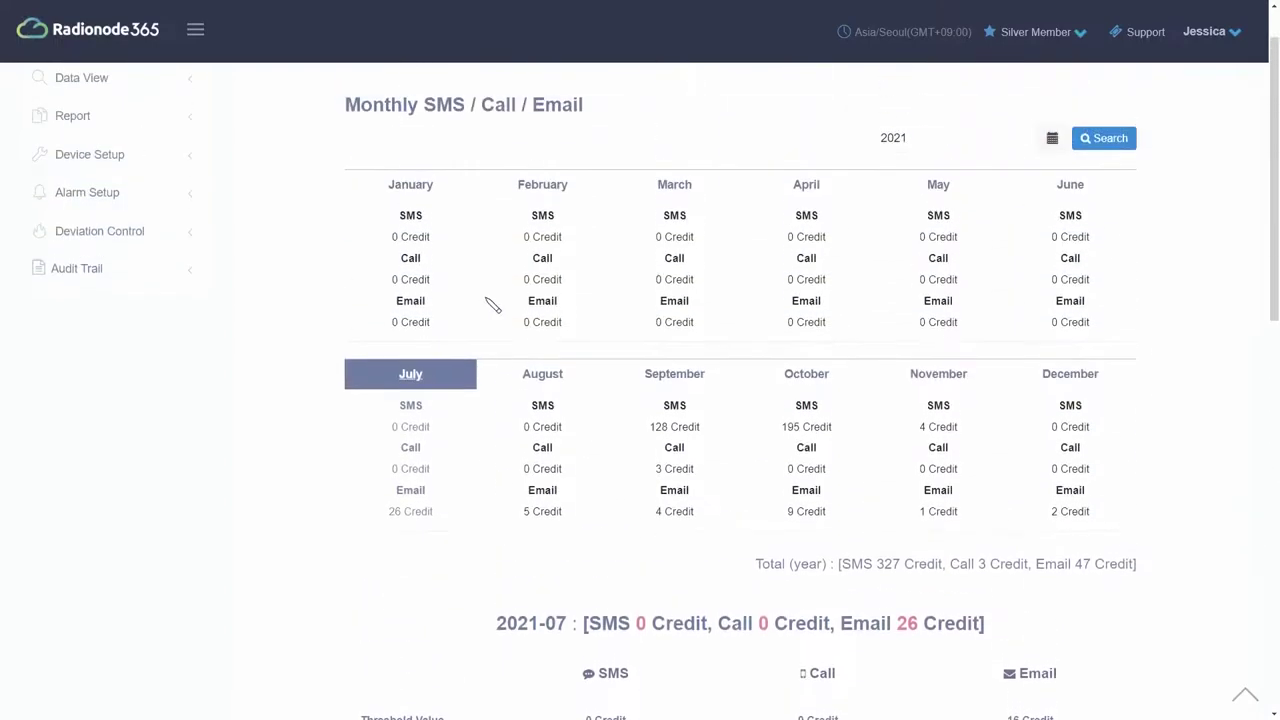
click(1185, 102)
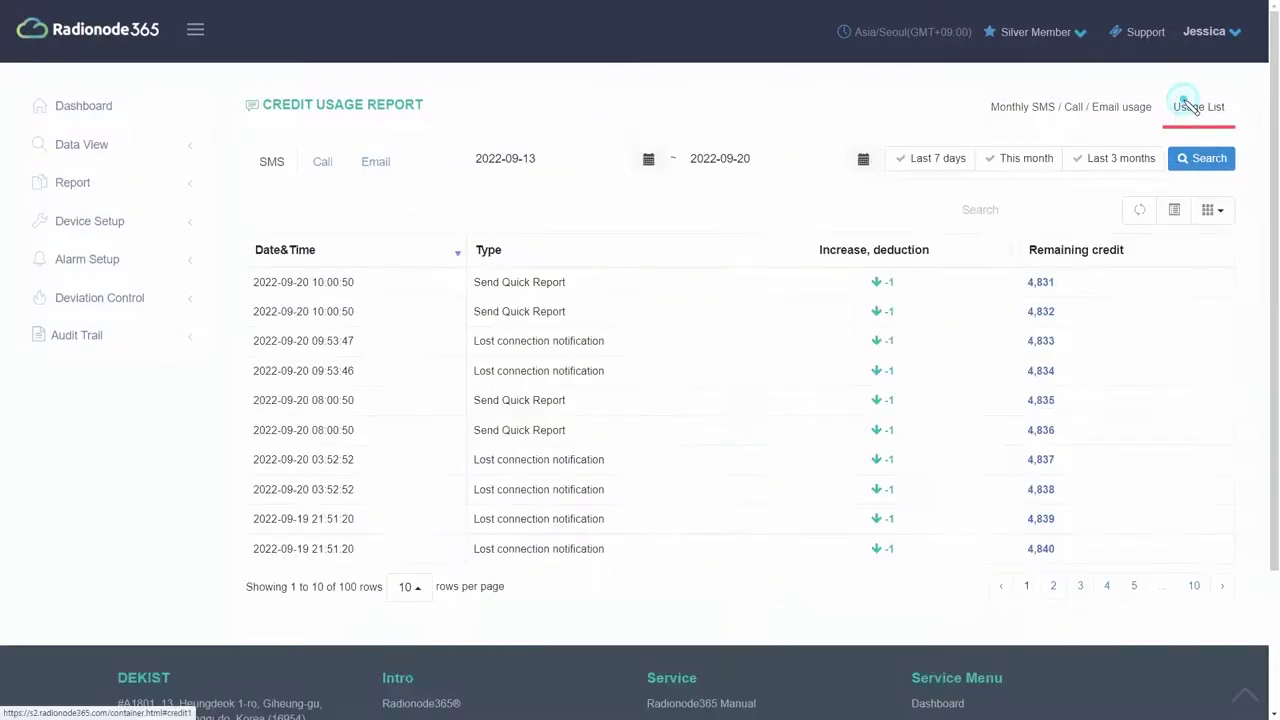
click(322, 161)
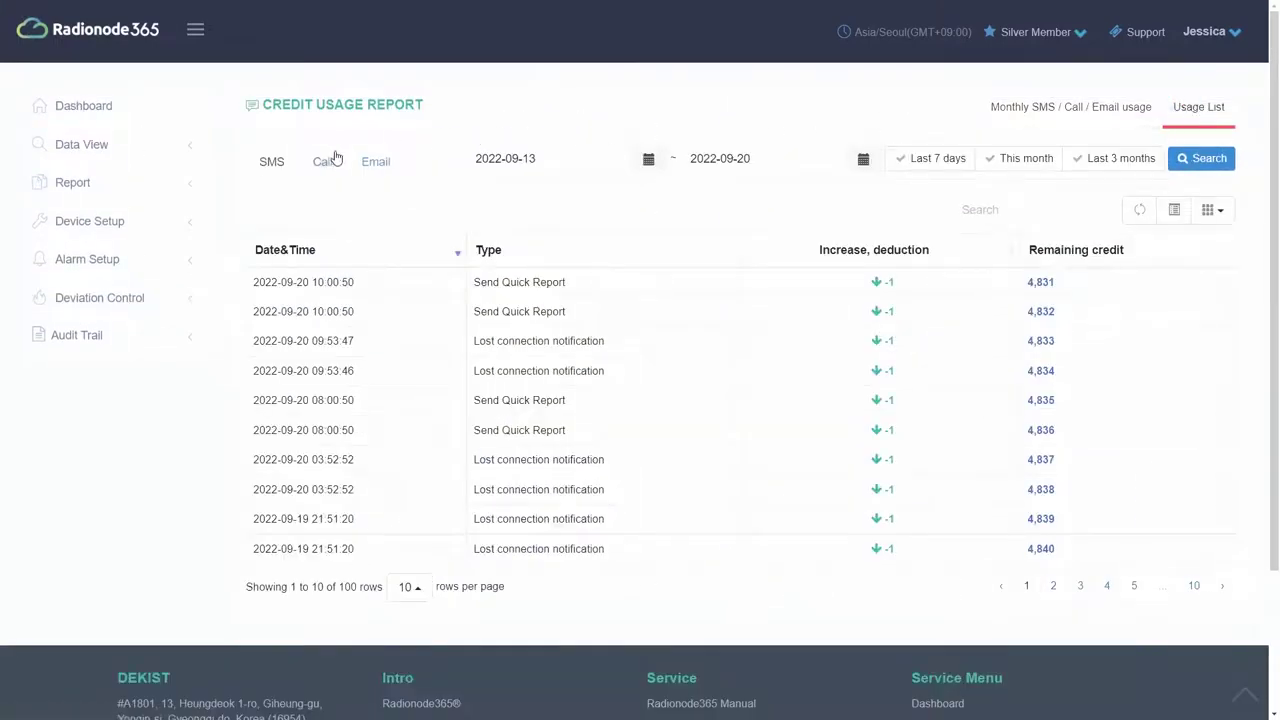
click(371, 163)
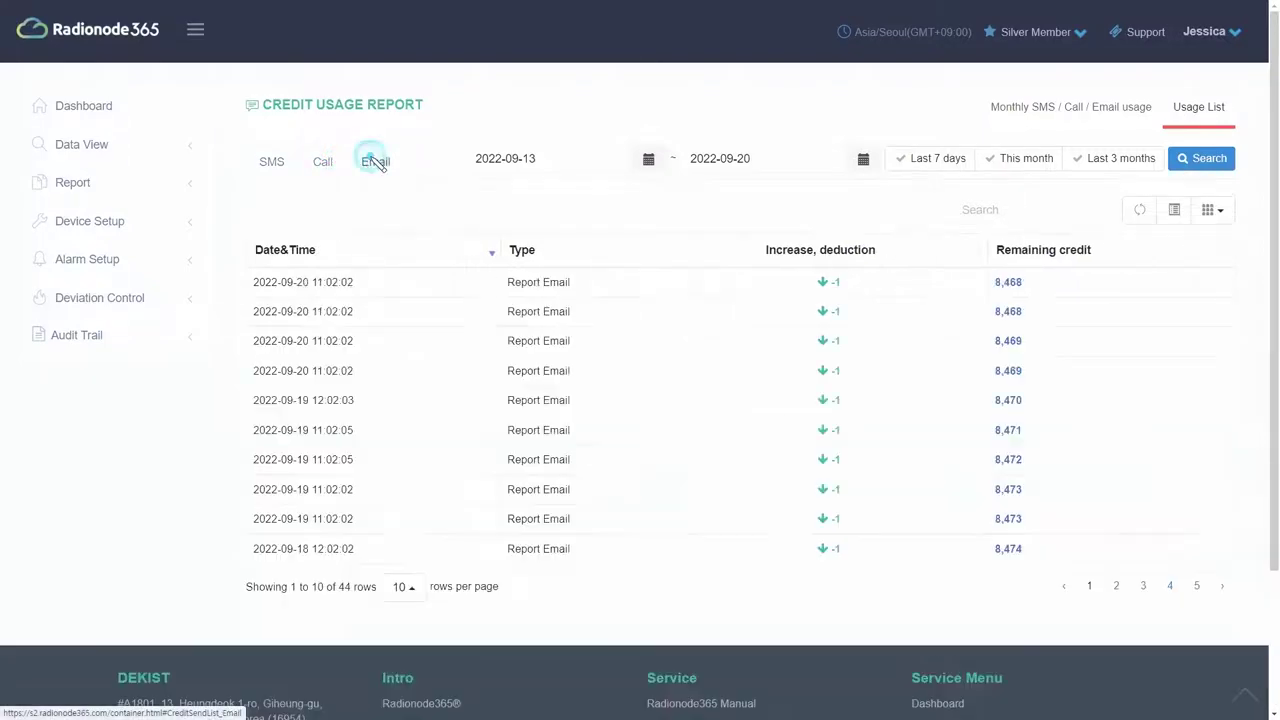
click(276, 165)
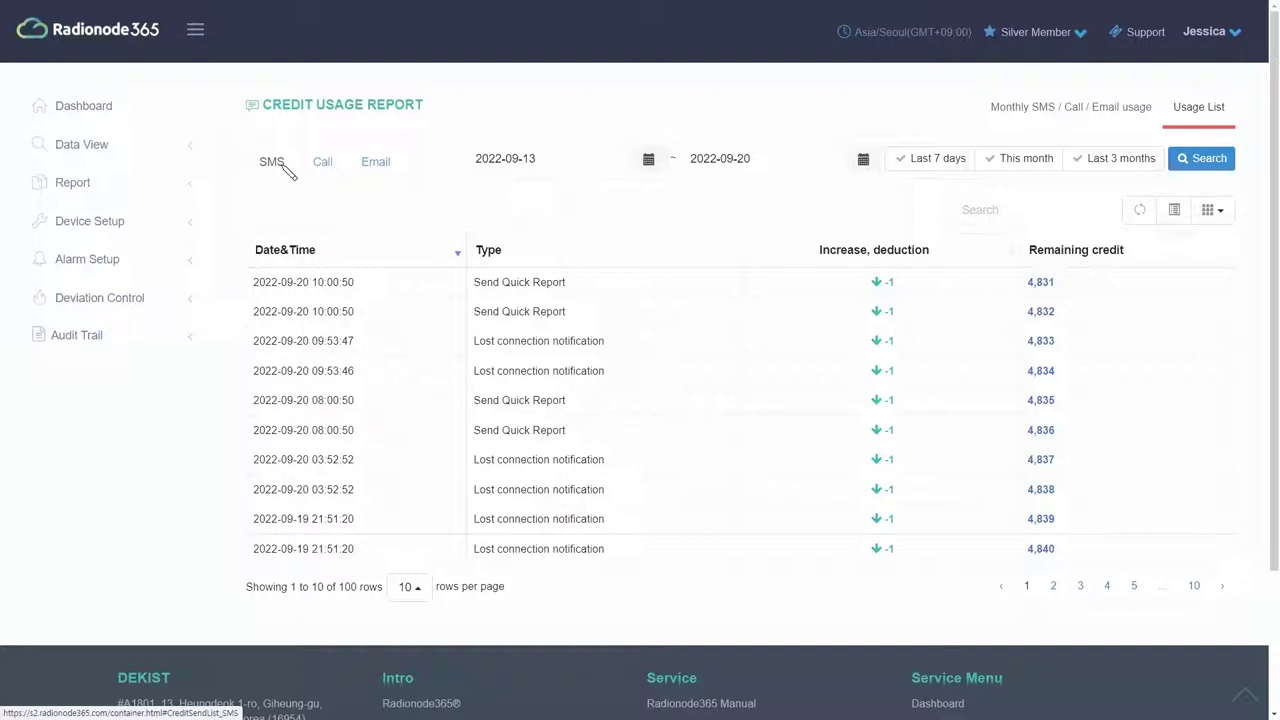
Search the SMS usage records from 2022-09-13 to 2022-09-15
click(649, 161)
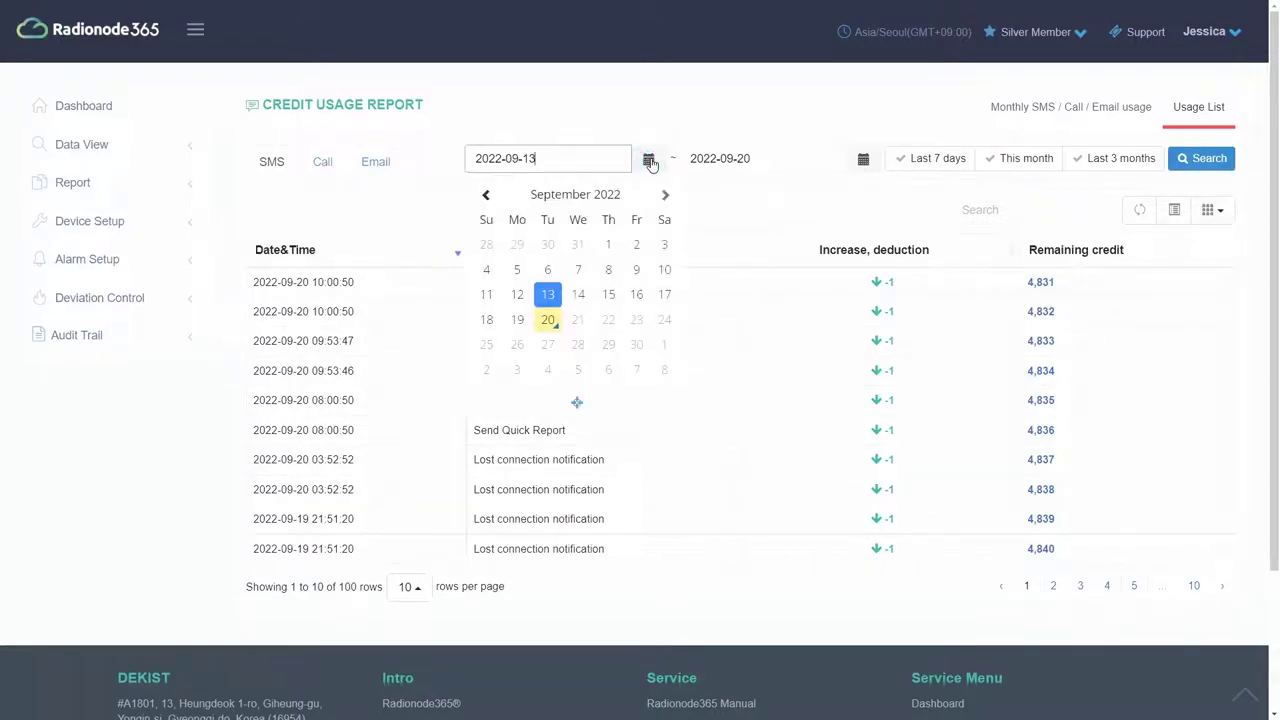
click(649, 161)
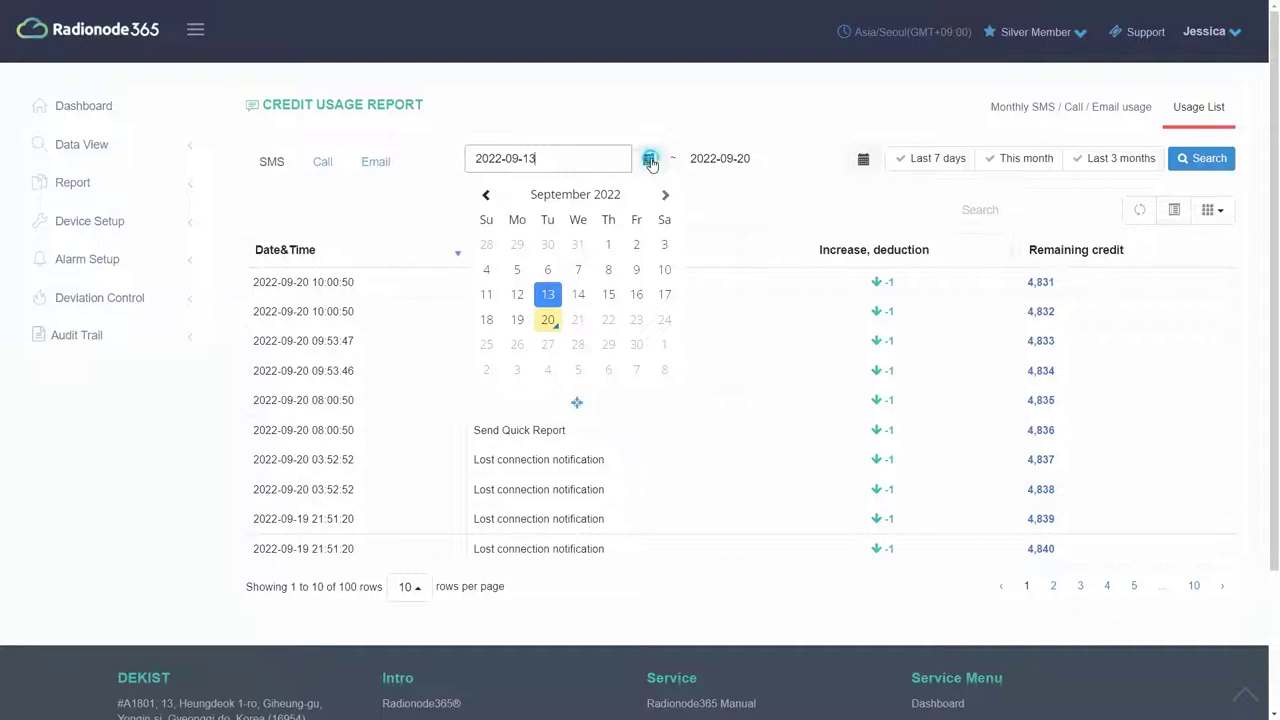
click(864, 161)
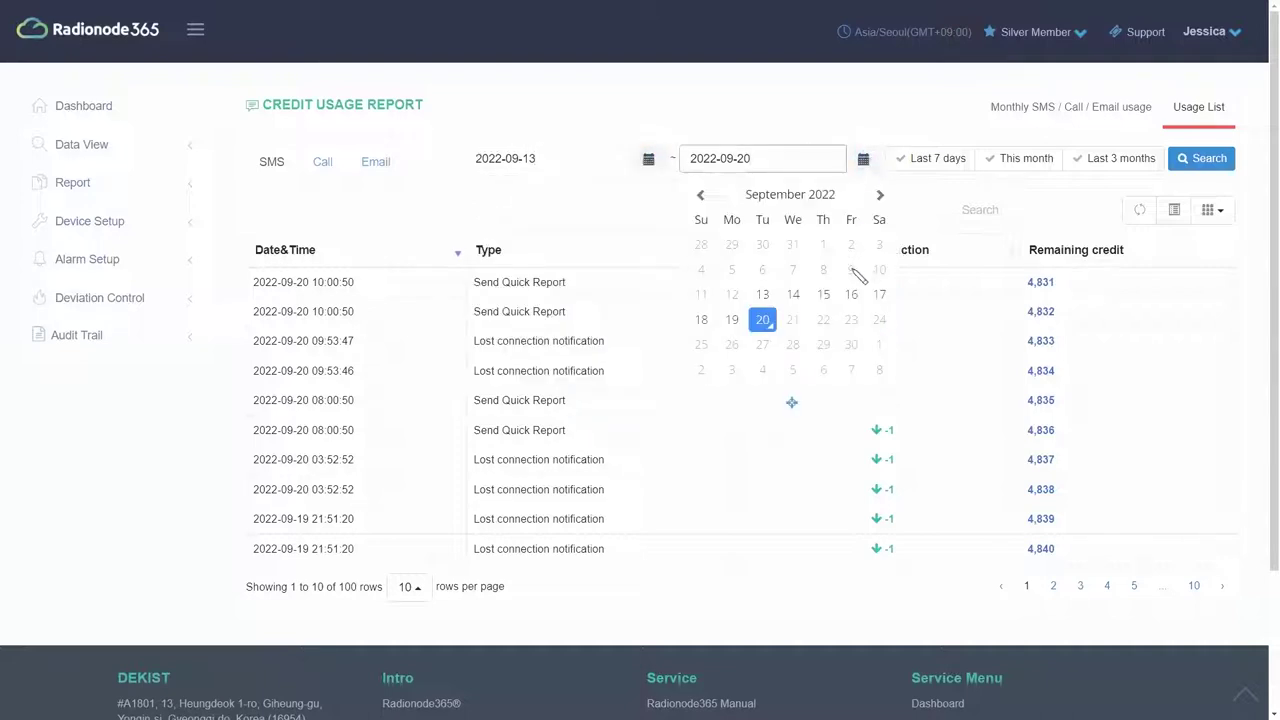
click(824, 295)
click(1224, 161)
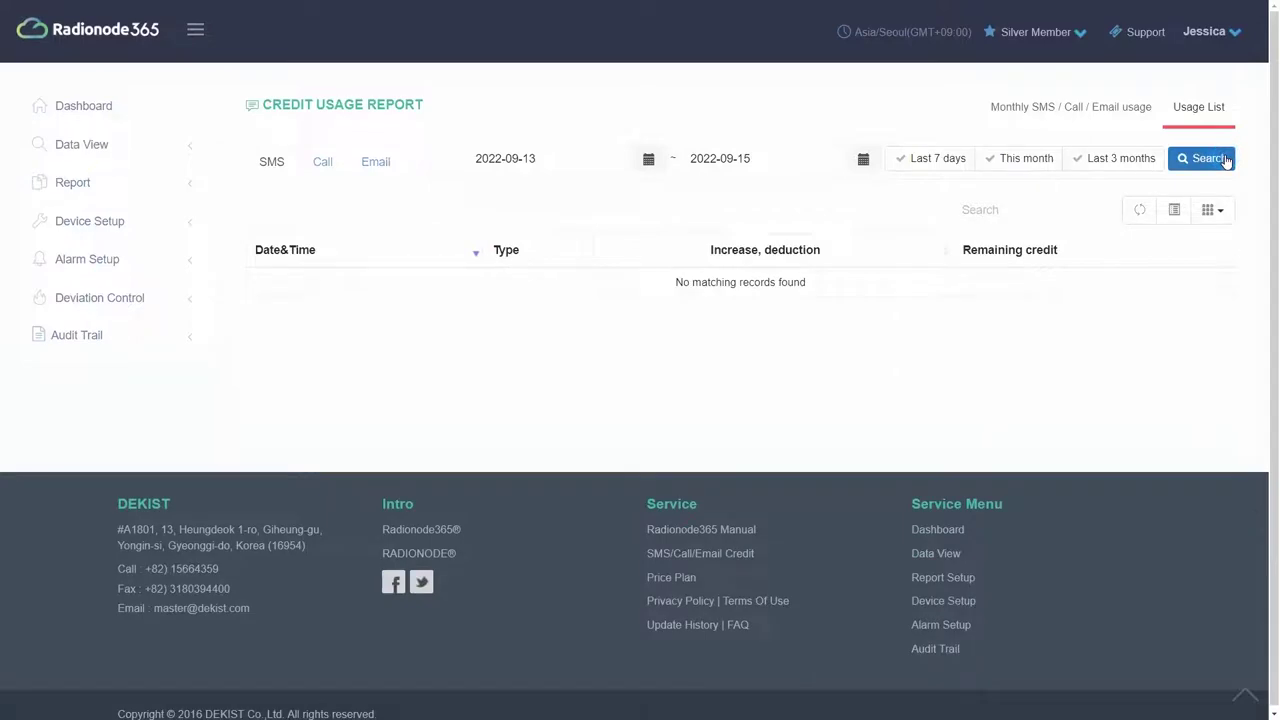
Try the Last 7 days and This month date presets, and search the SMS usage records for the last 3 months
click(930, 162)
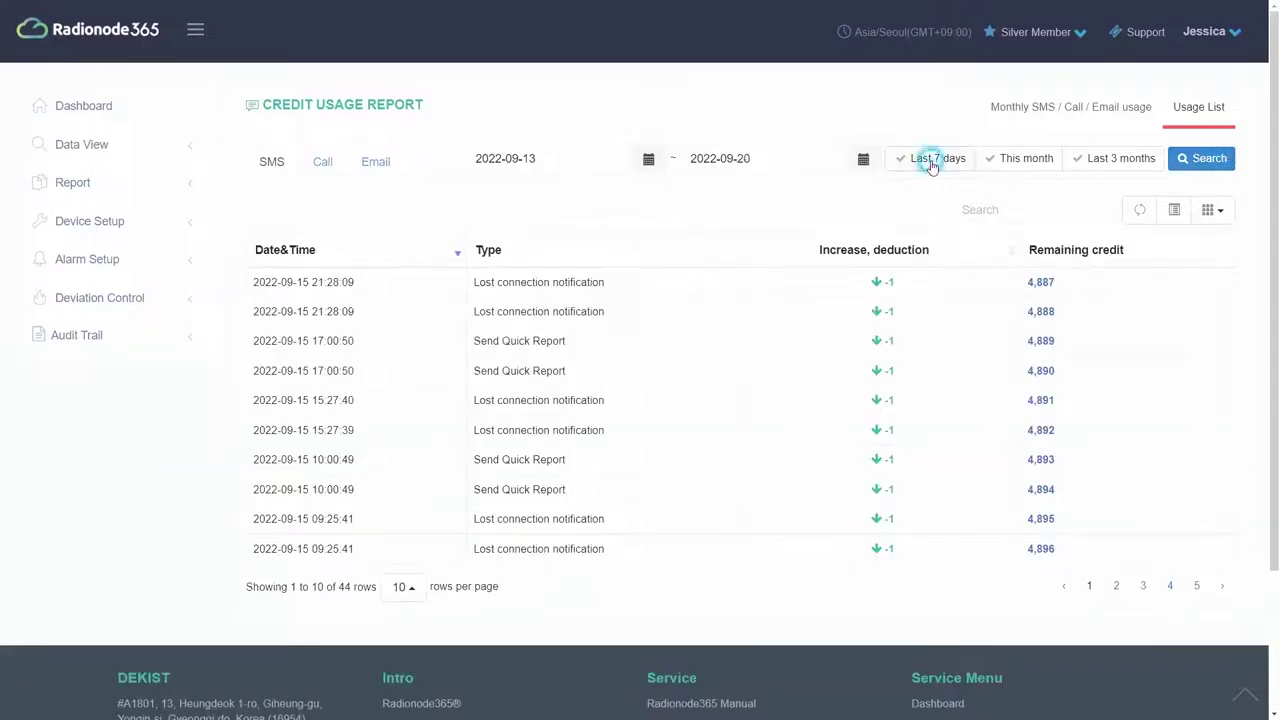
click(1000, 160)
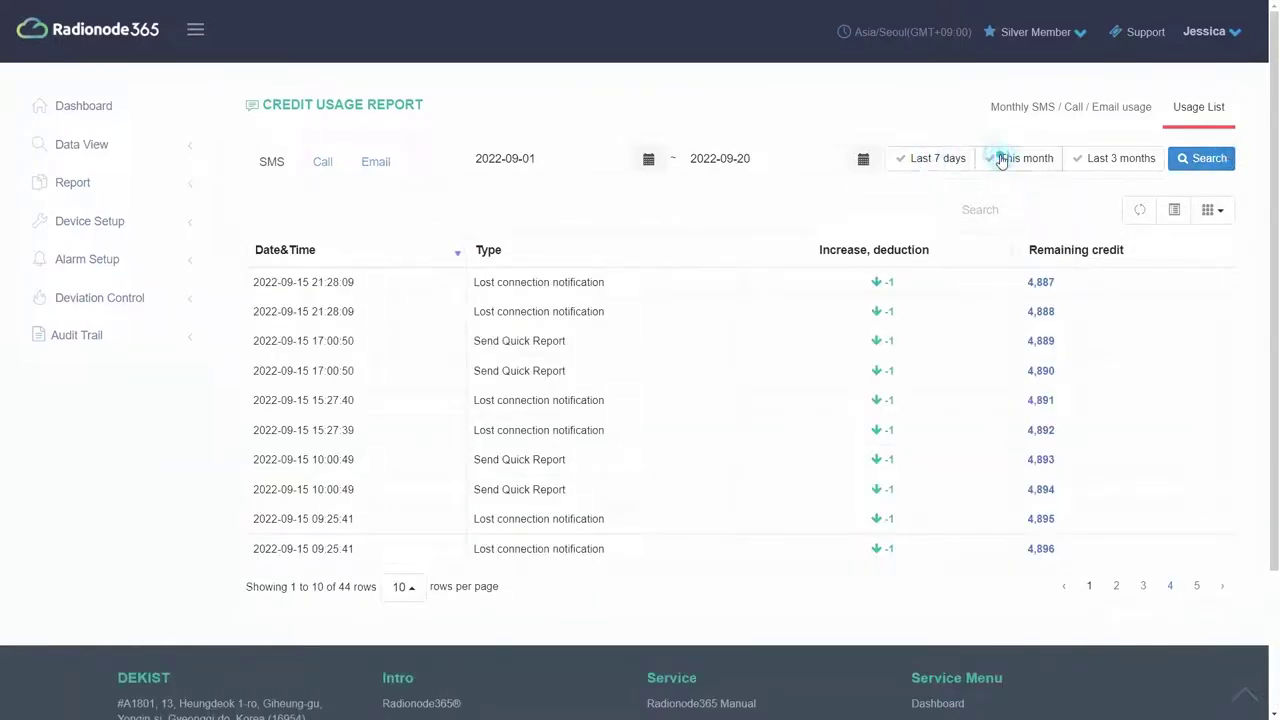
click(1086, 163)
click(1196, 166)
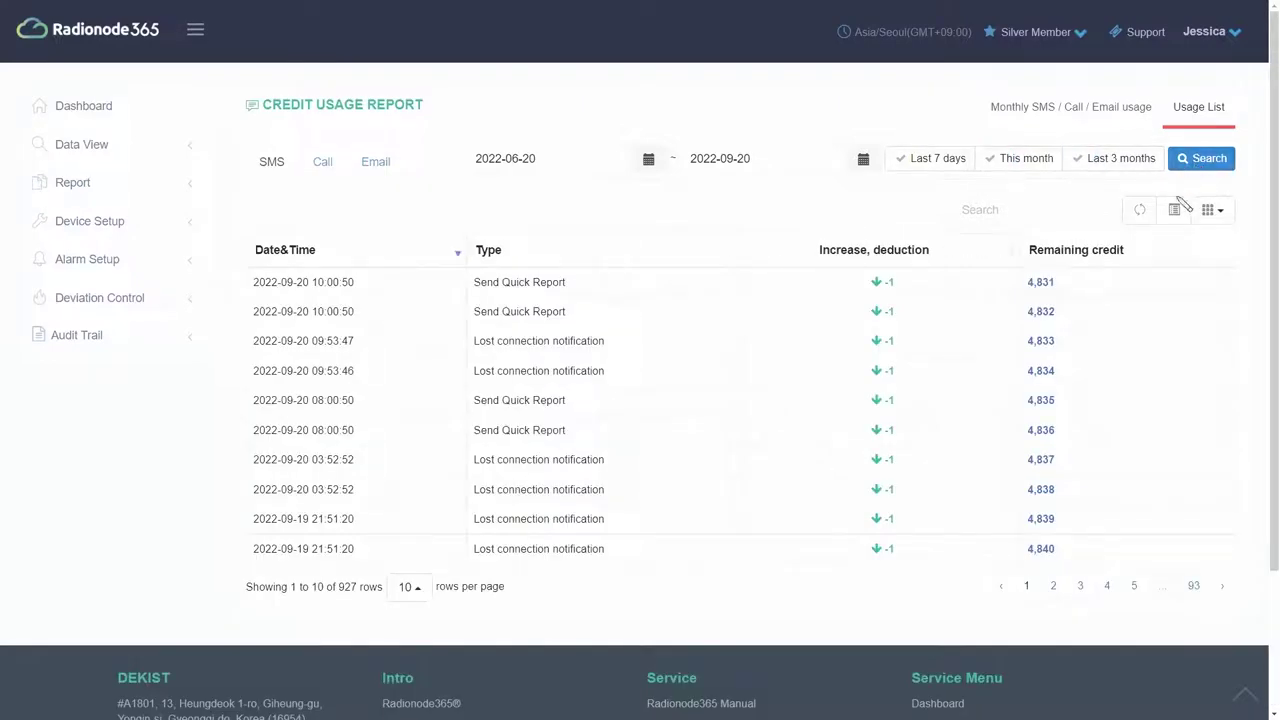
Switch the usage list to card view and back to the table, and hide and restore the Type and Increase, deduction columns
click(1175, 210)
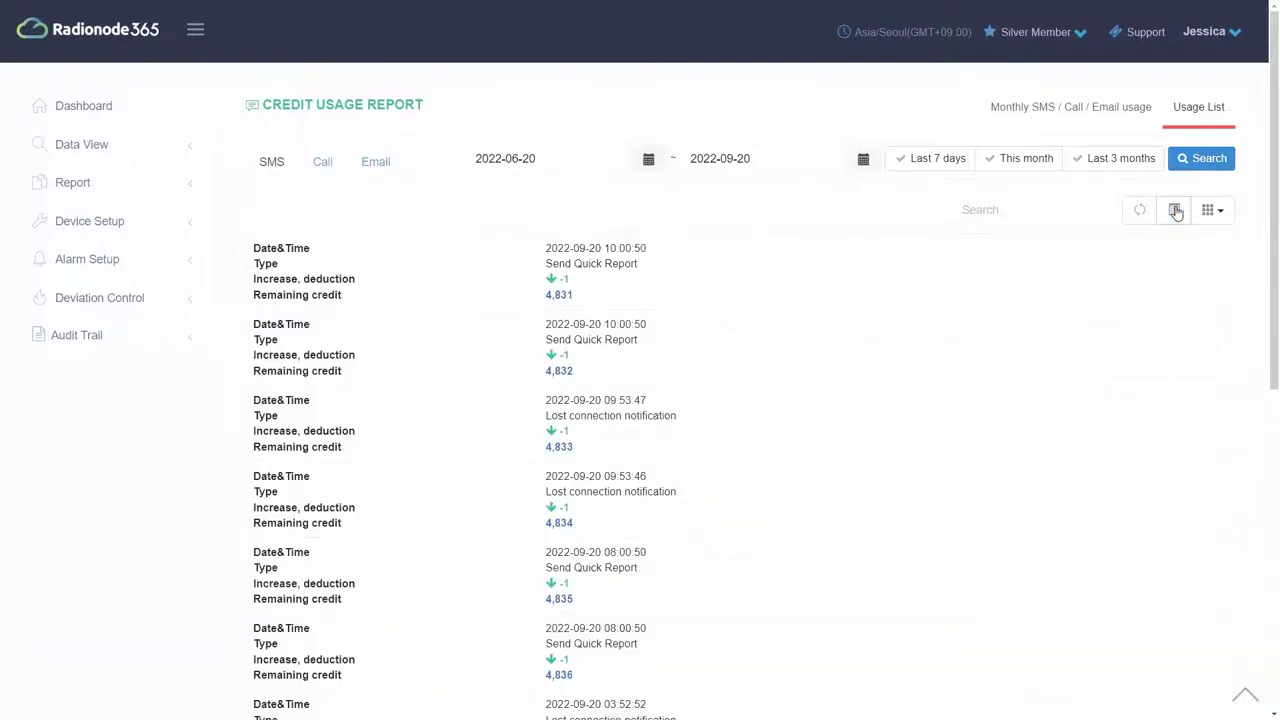
click(1176, 211)
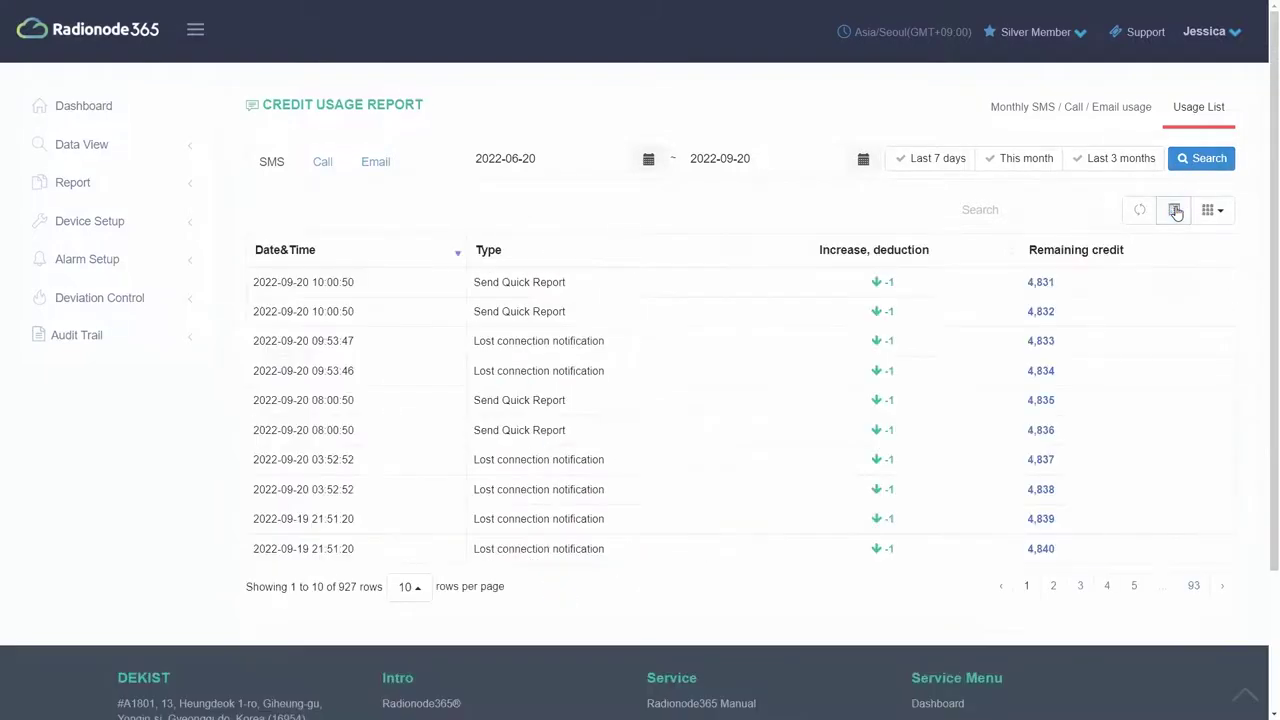
click(1212, 210)
click(1133, 275)
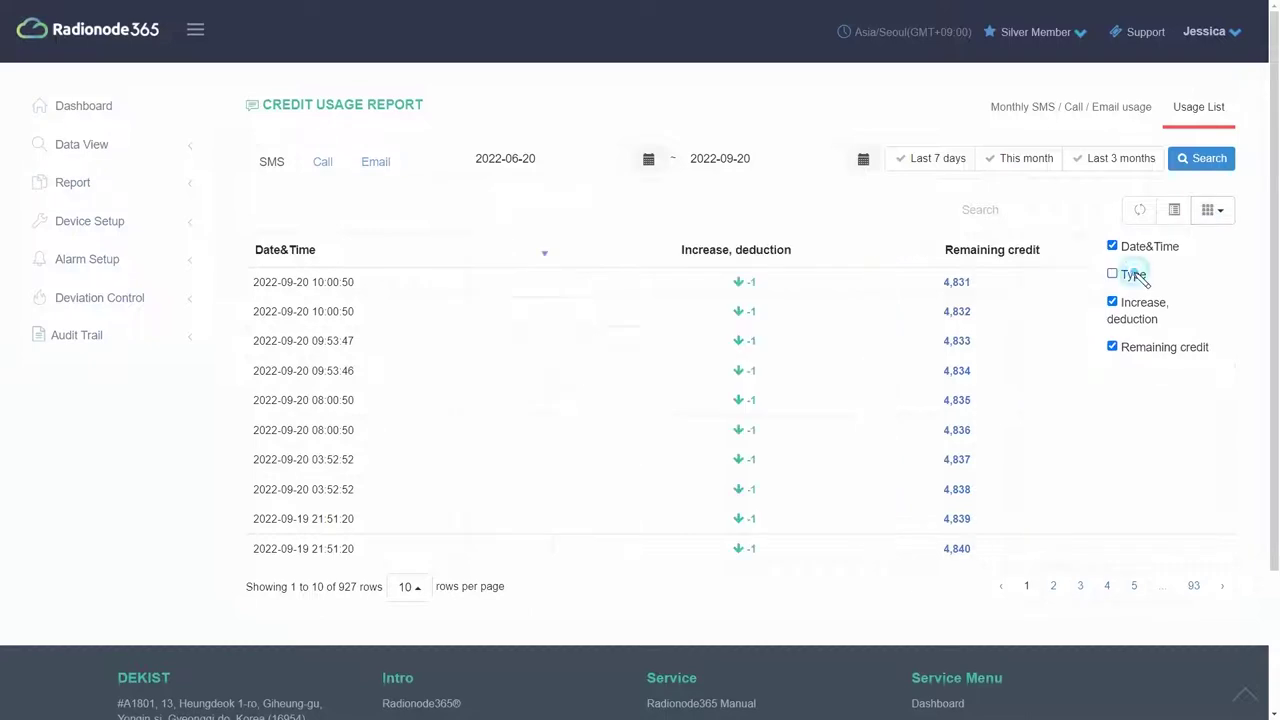
click(1118, 303)
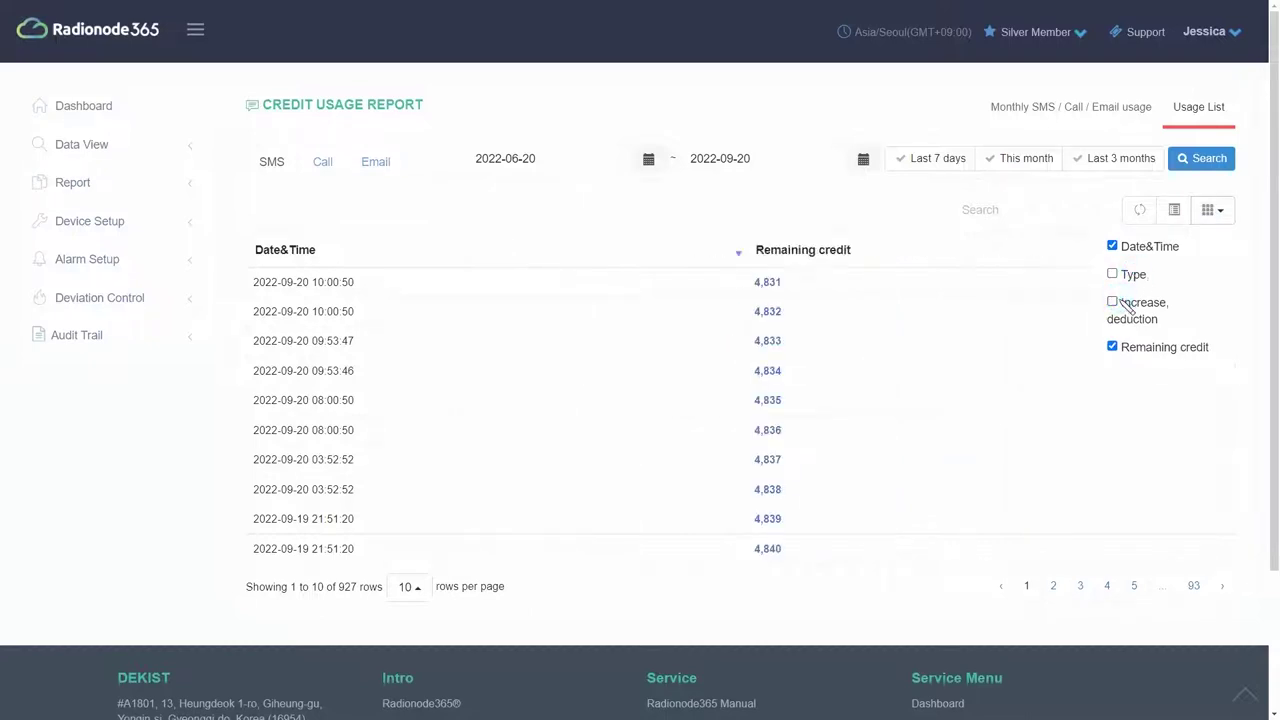
click(1115, 302)
click(1122, 276)
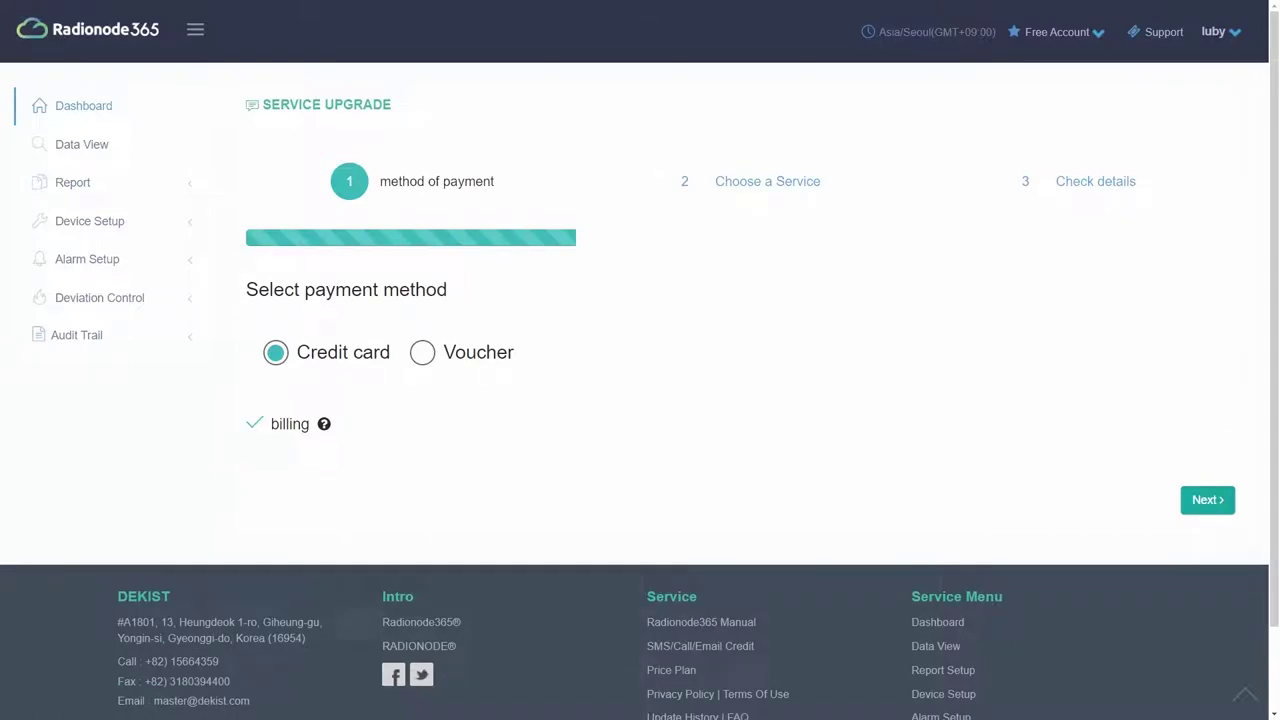
Open the Price Plan service upgrade and proceed with credit card payment and automatic billing
click(1222, 31)
click(1172, 171)
mouse_move(331, 424)
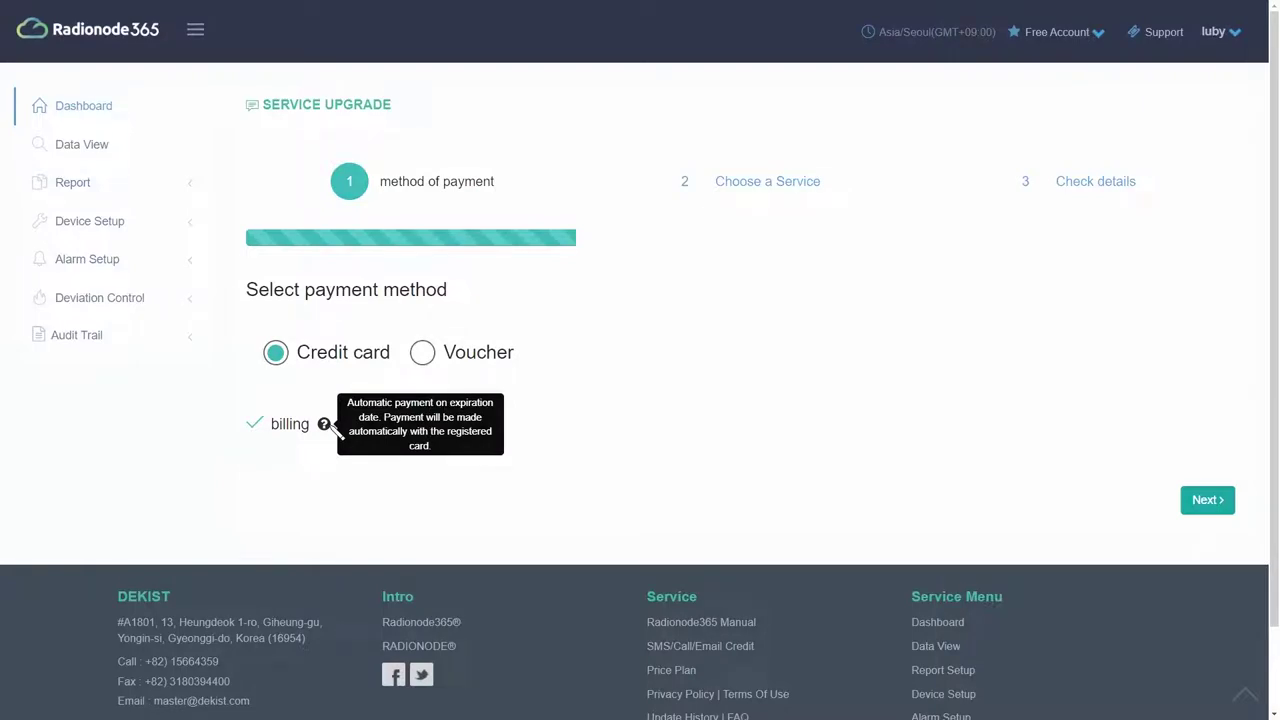
click(256, 425)
click(256, 425)
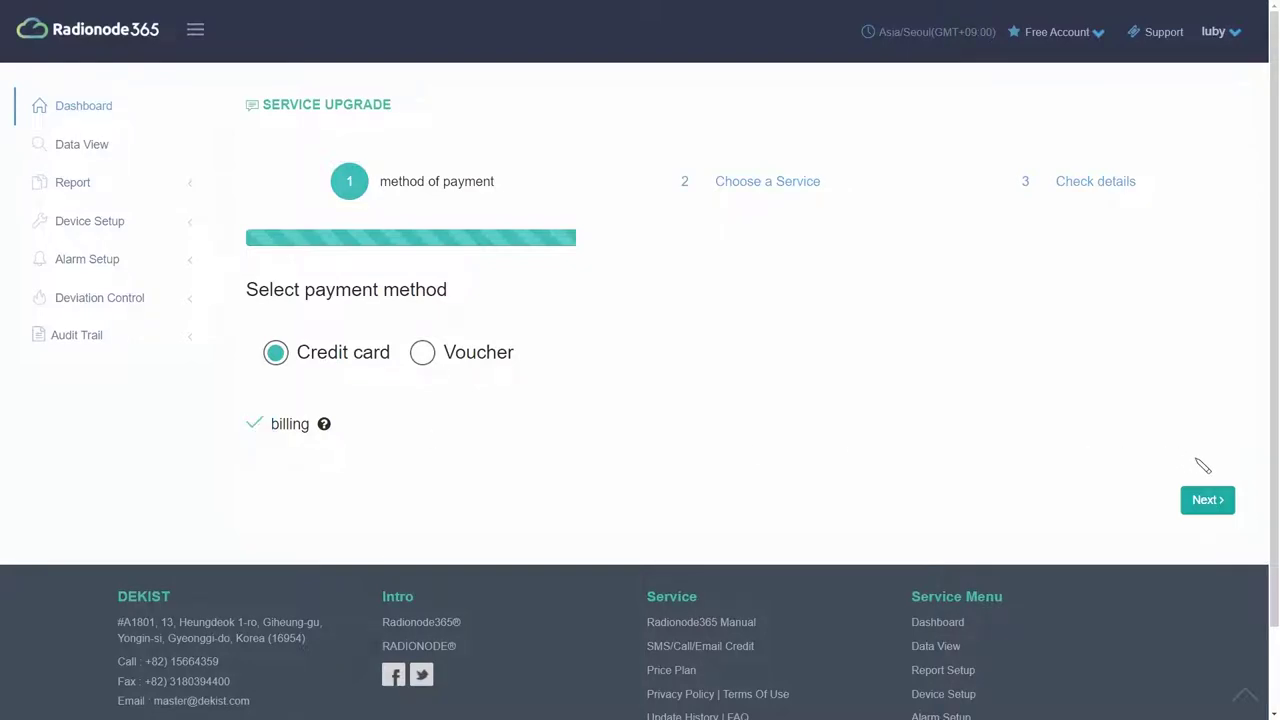
click(1209, 500)
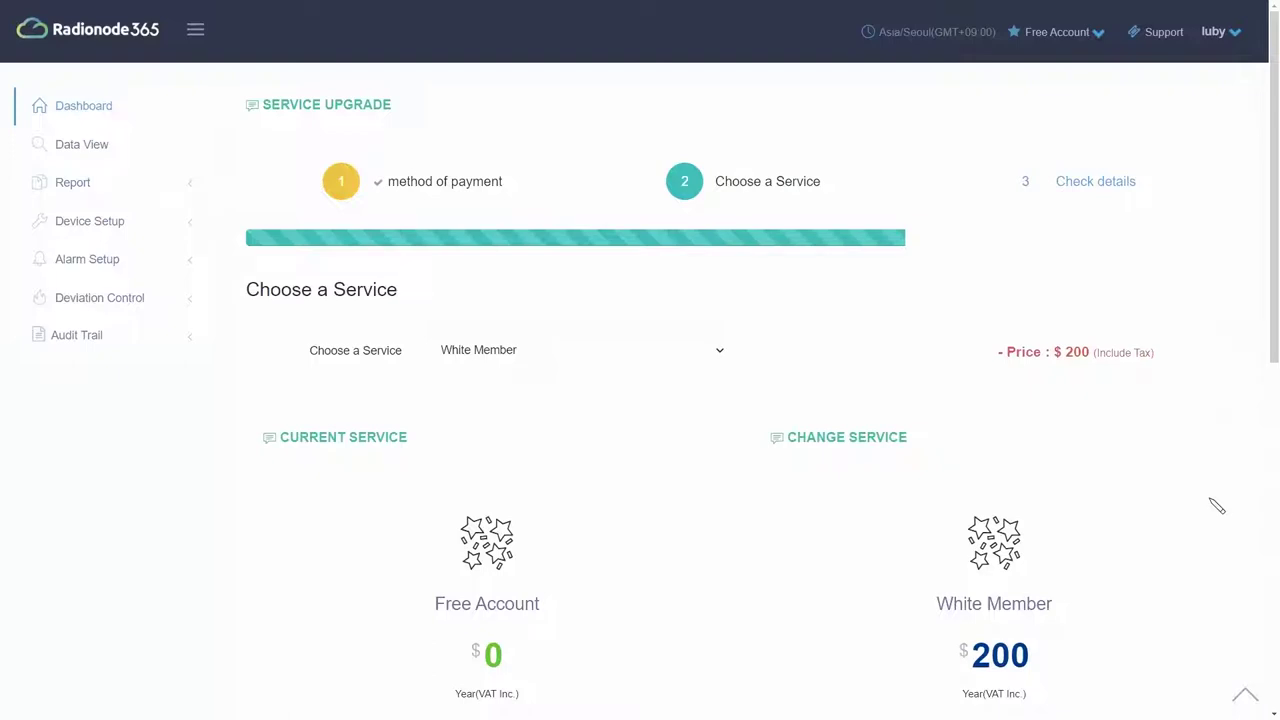
Select the White Member service, review its credits and order details, and submit the credit card payment
click(718, 358)
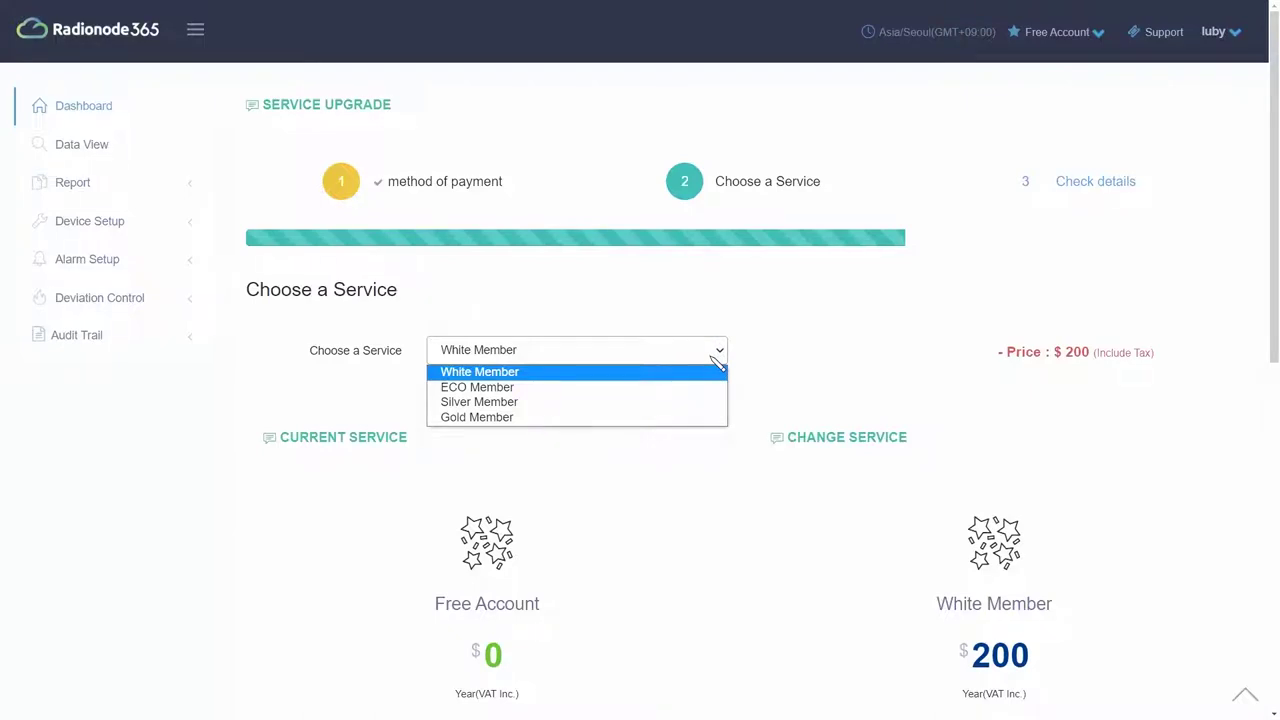
click(714, 357)
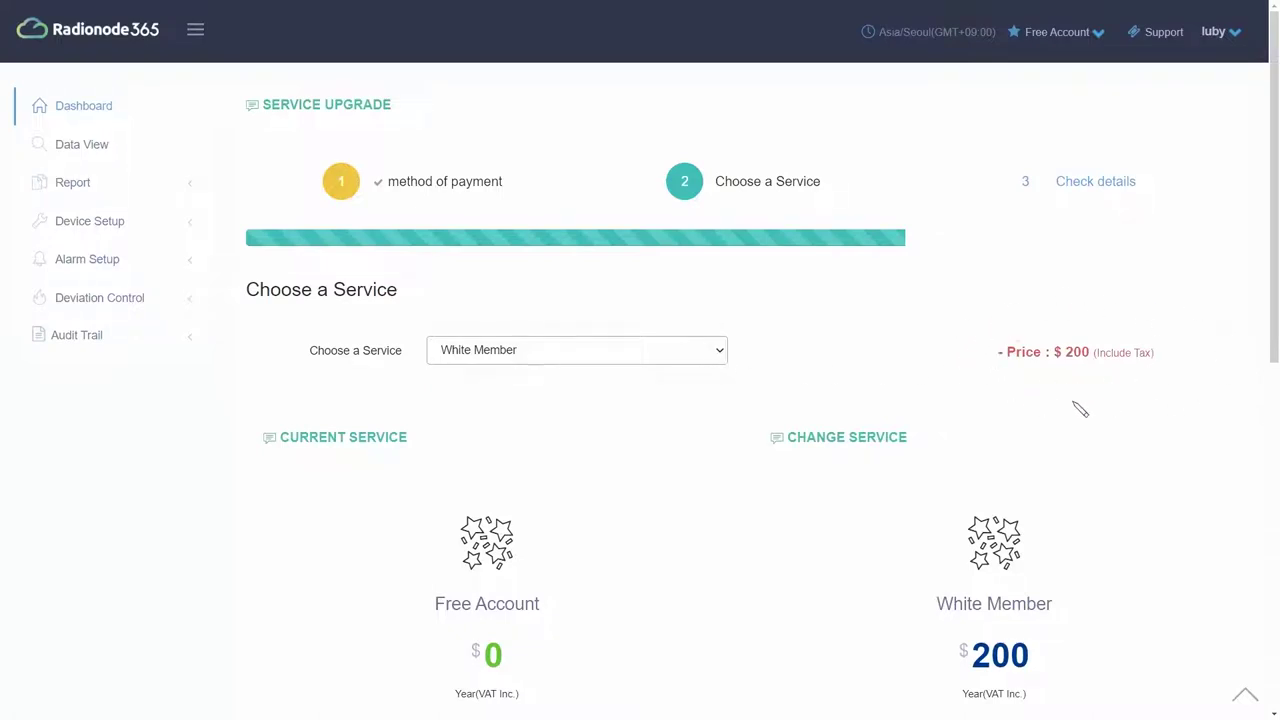
scroll(1080, 410, down, 3)
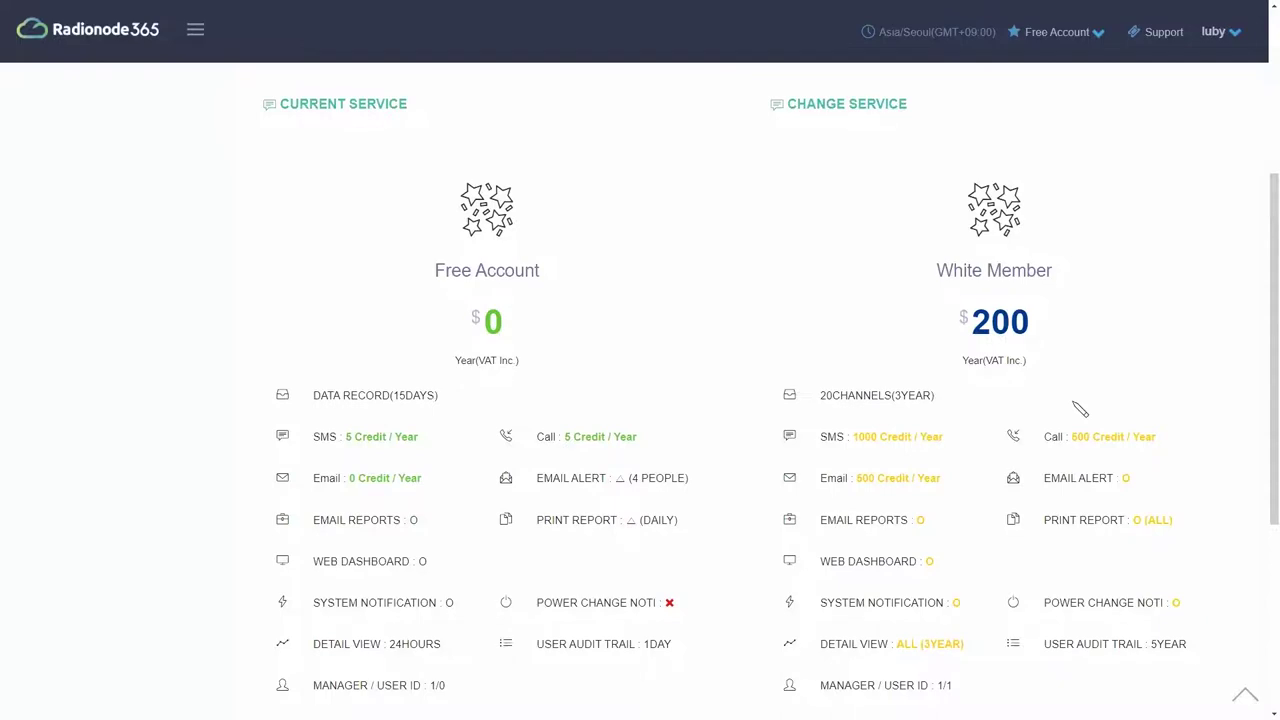
scroll(1080, 410, down, 3)
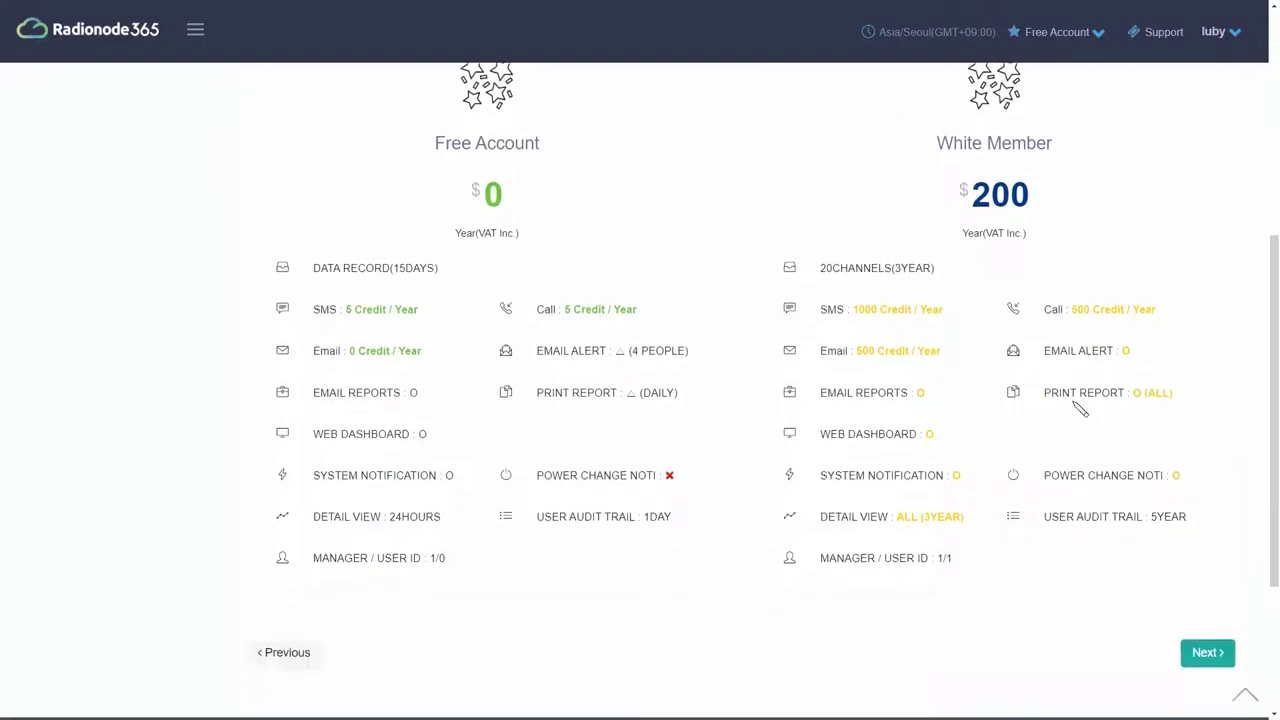
click(1208, 513)
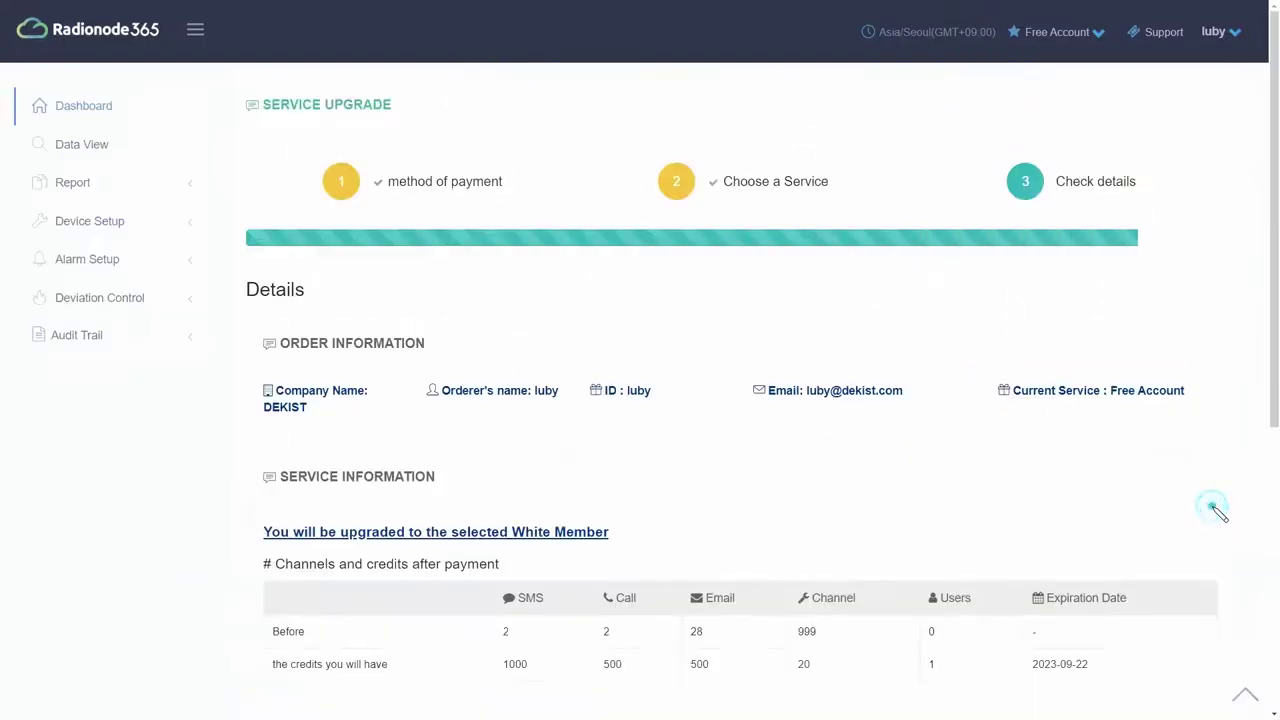
scroll(1220, 513, down, 2)
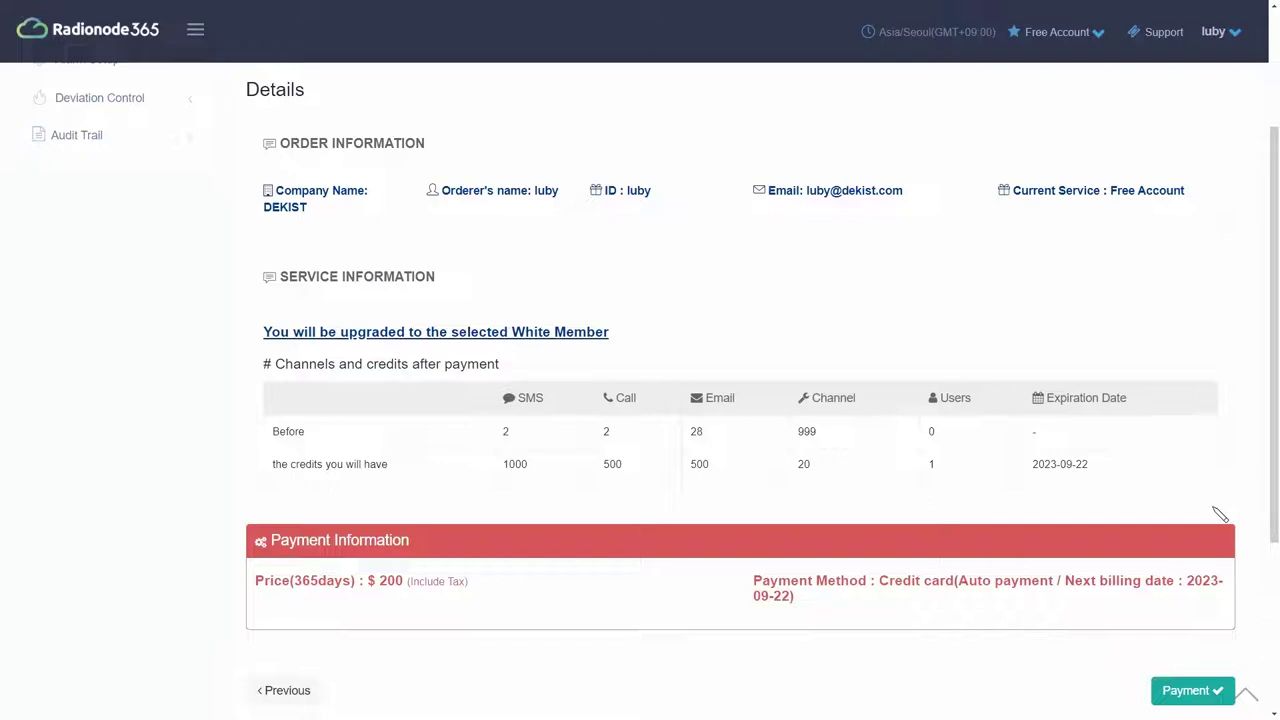
click(1184, 688)
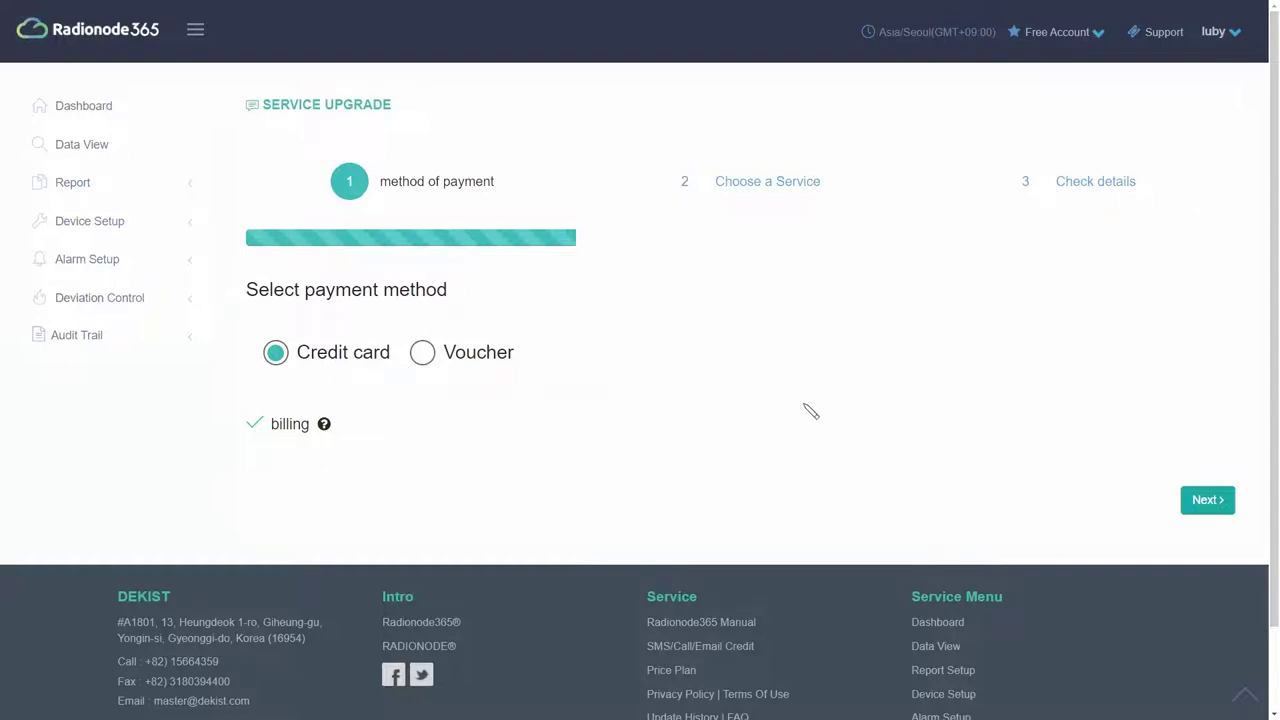
Choose Voucher as the upgrade payment method and look up the plan by entering the voucher code
click(441, 362)
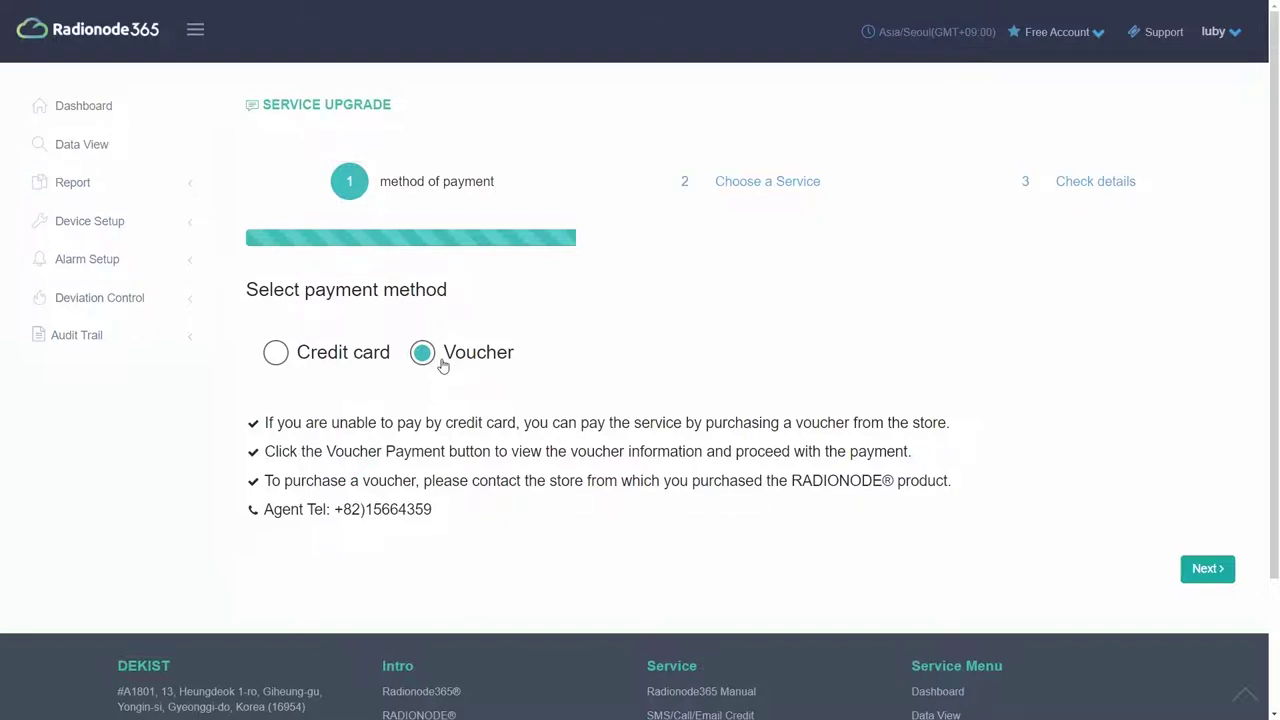
click(1207, 568)
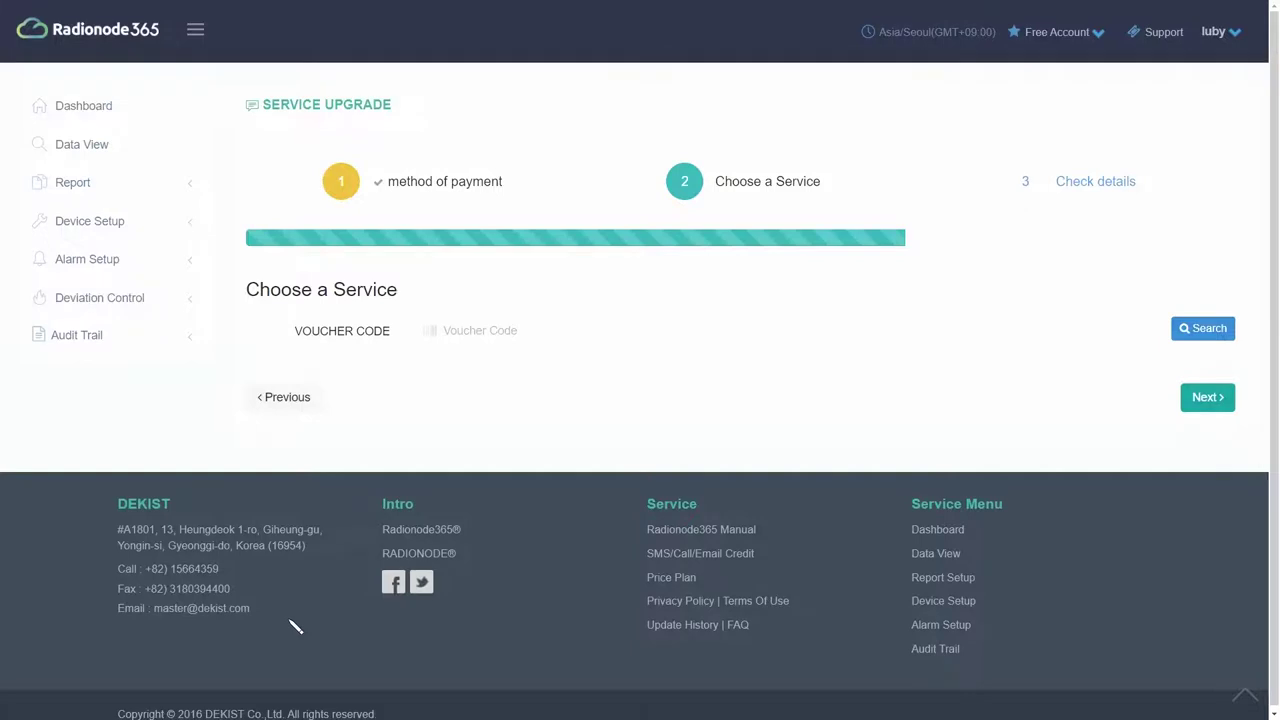
click(558, 335)
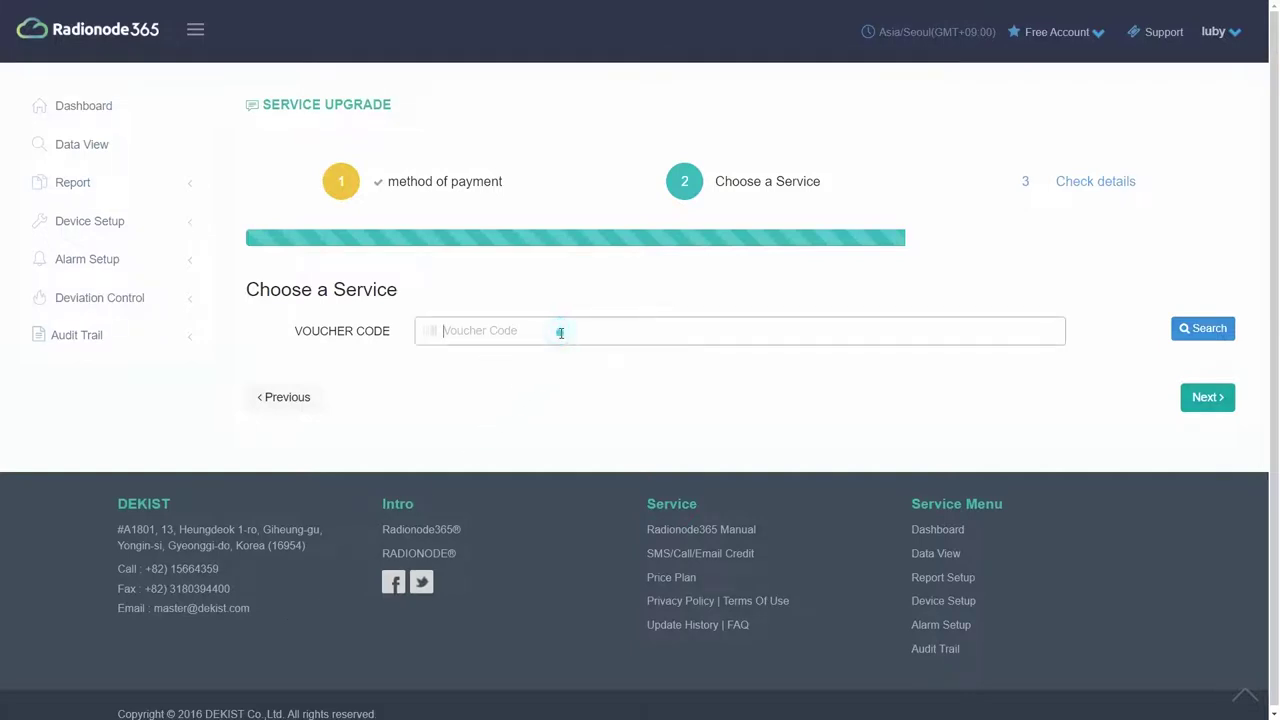
key(ctrl+v)
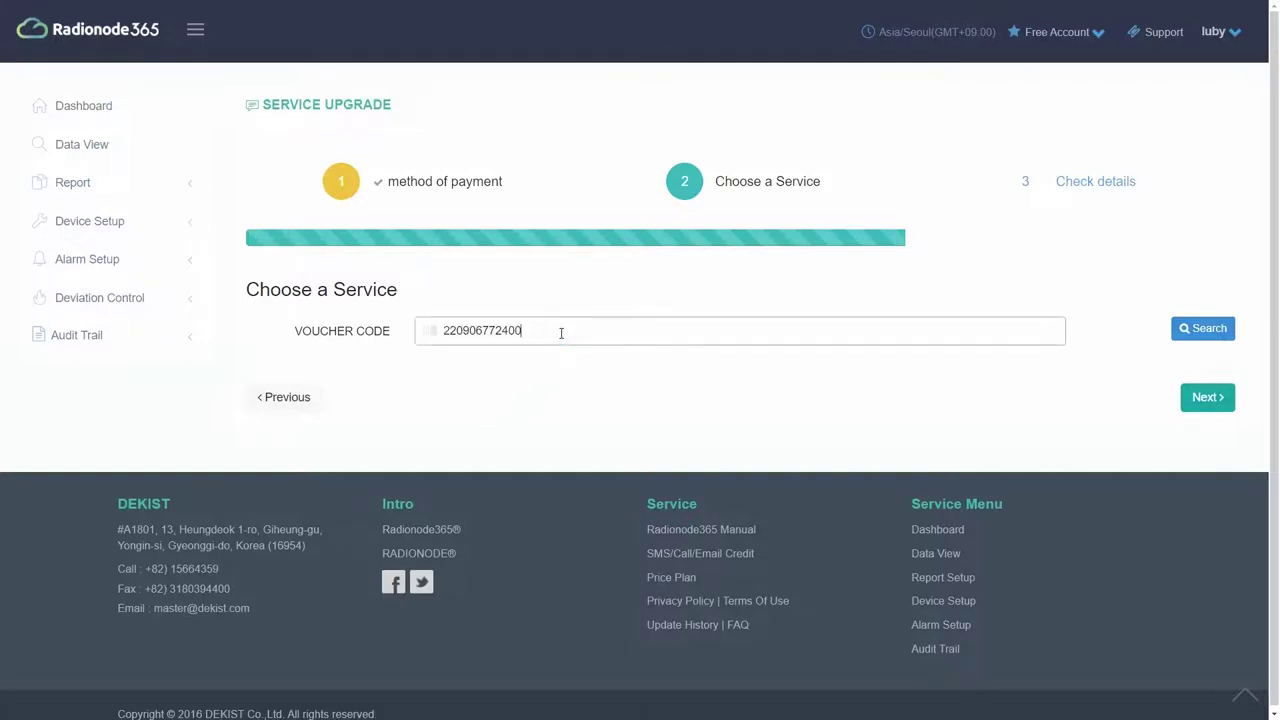
click(1200, 329)
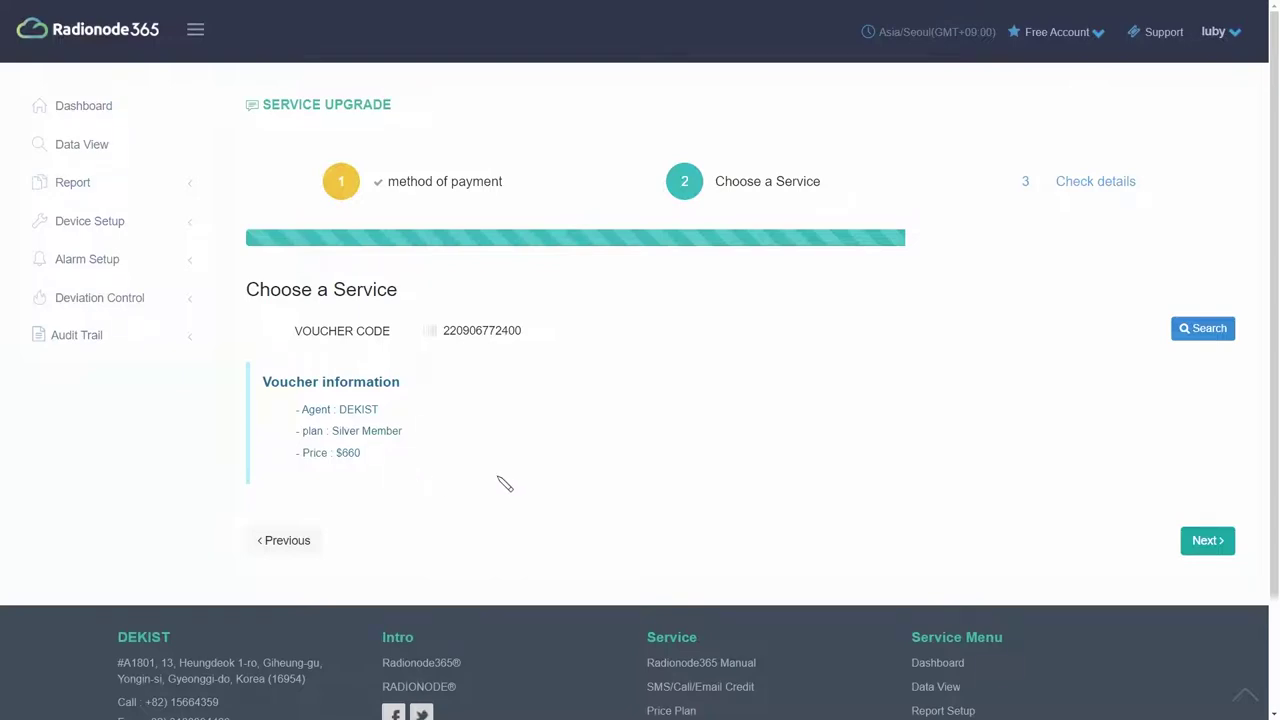
Check the Silver Member upgrade details and submit the voucher payment
click(1203, 541)
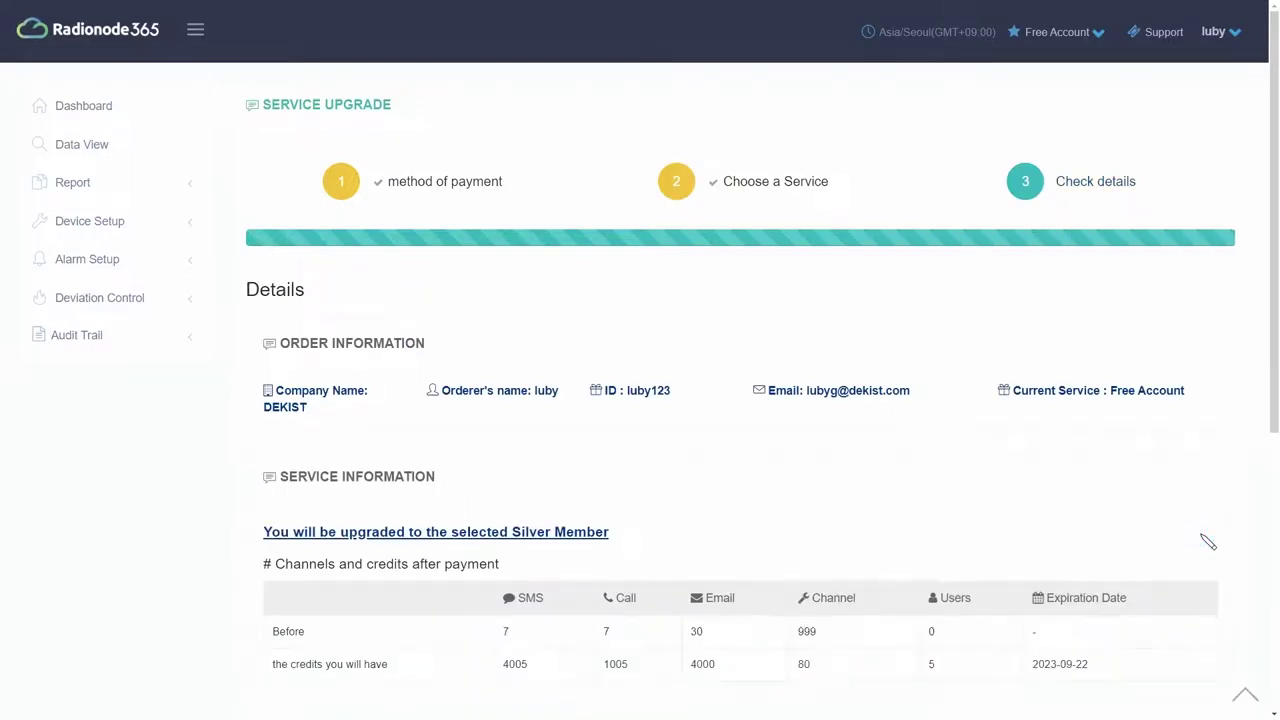
scroll(1208, 541, down, 2)
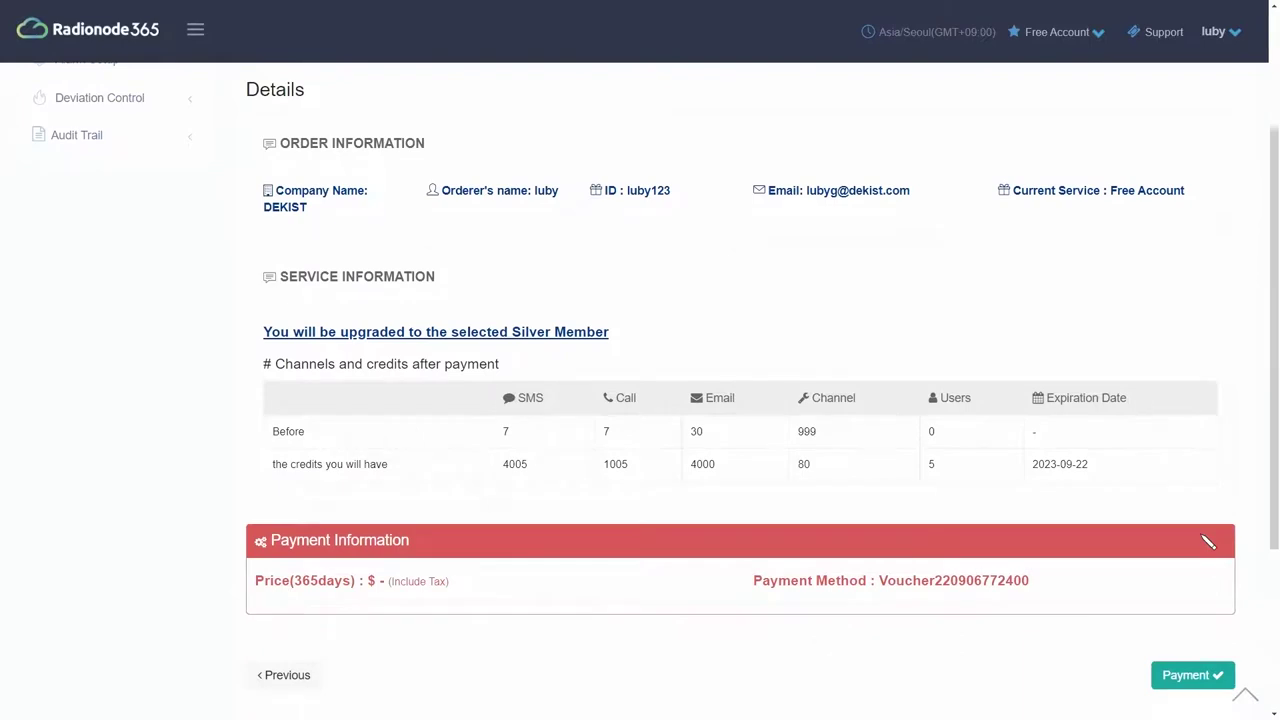
click(1188, 680)
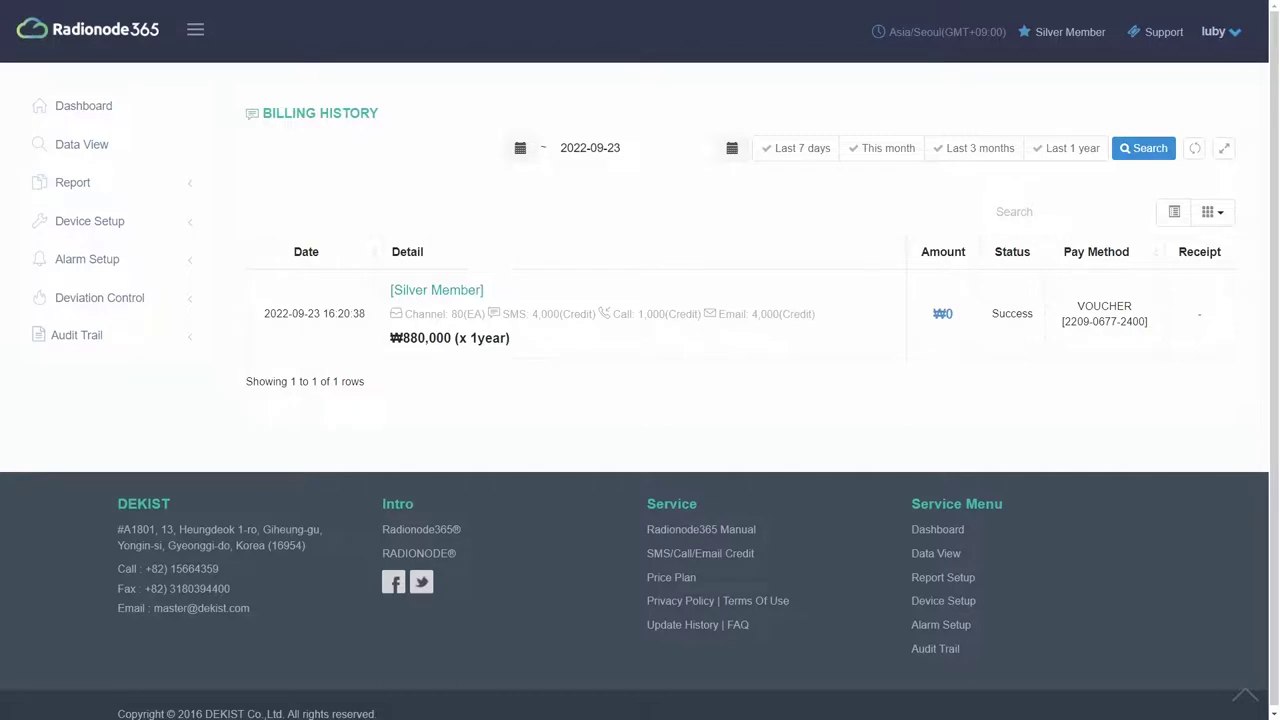
Check the Silver Member expiry date and remaining credits, and open the service renewal page
click(1073, 33)
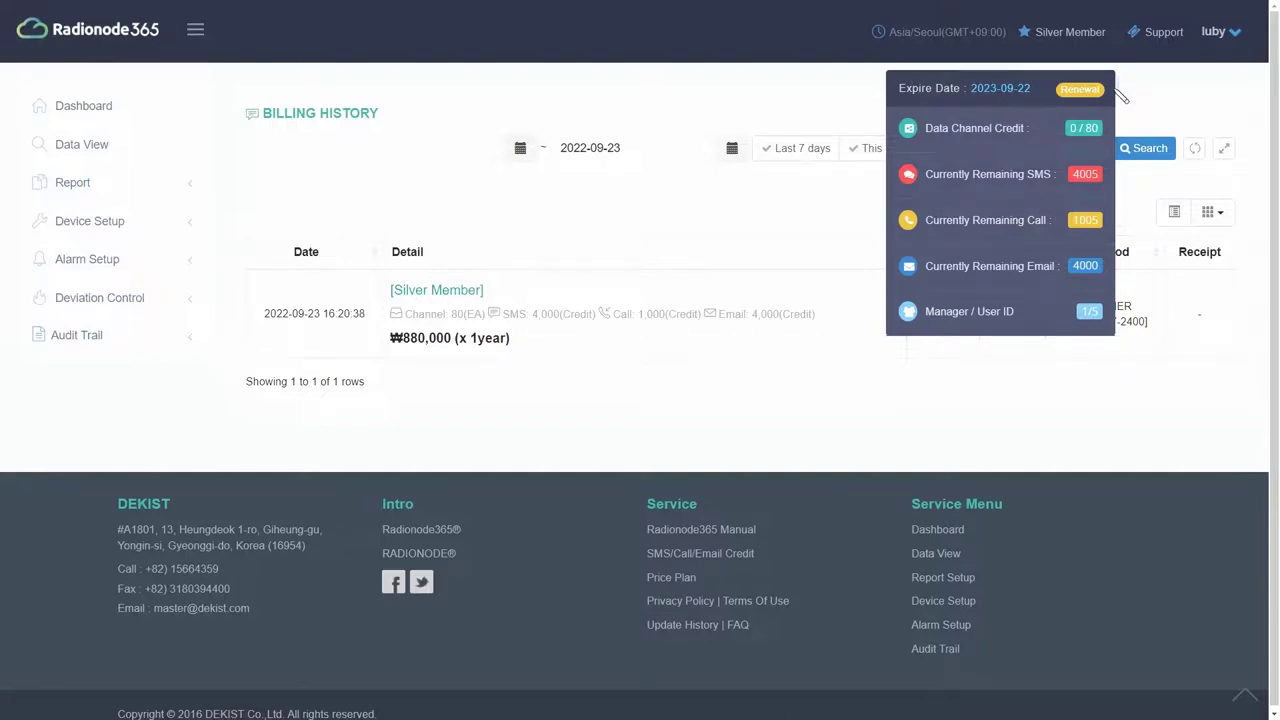
click(1080, 89)
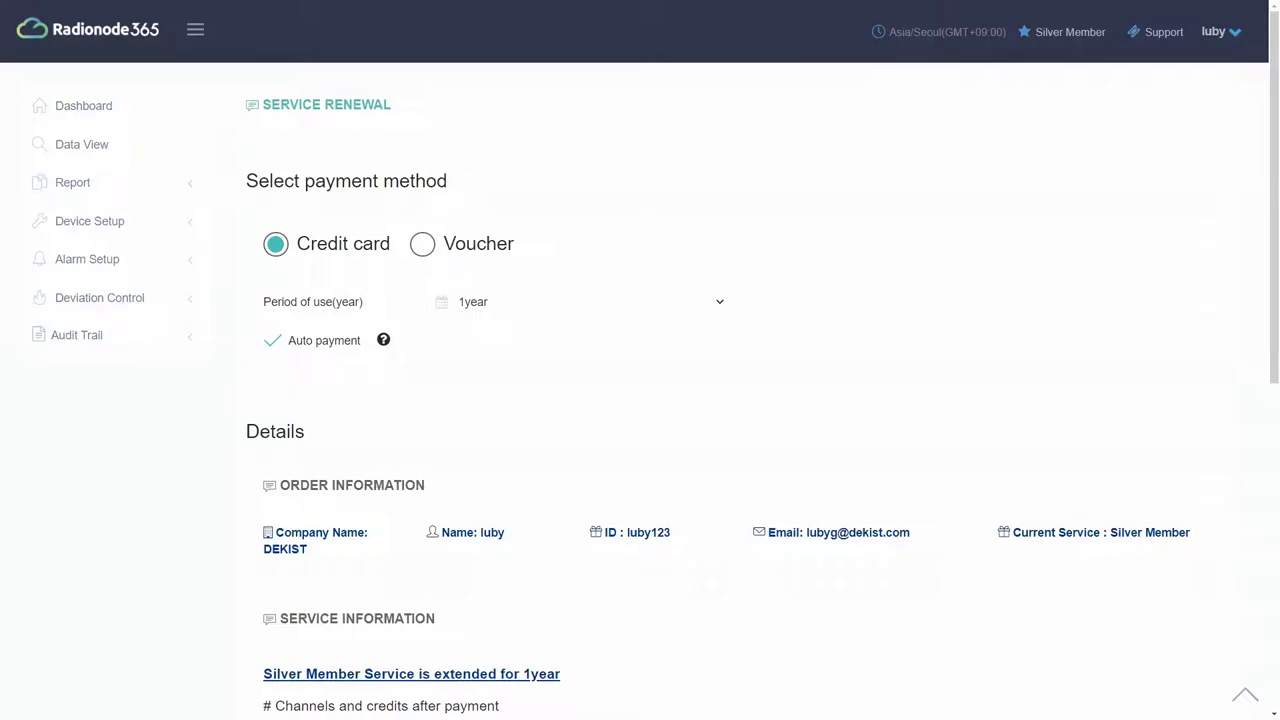
click(1221, 50)
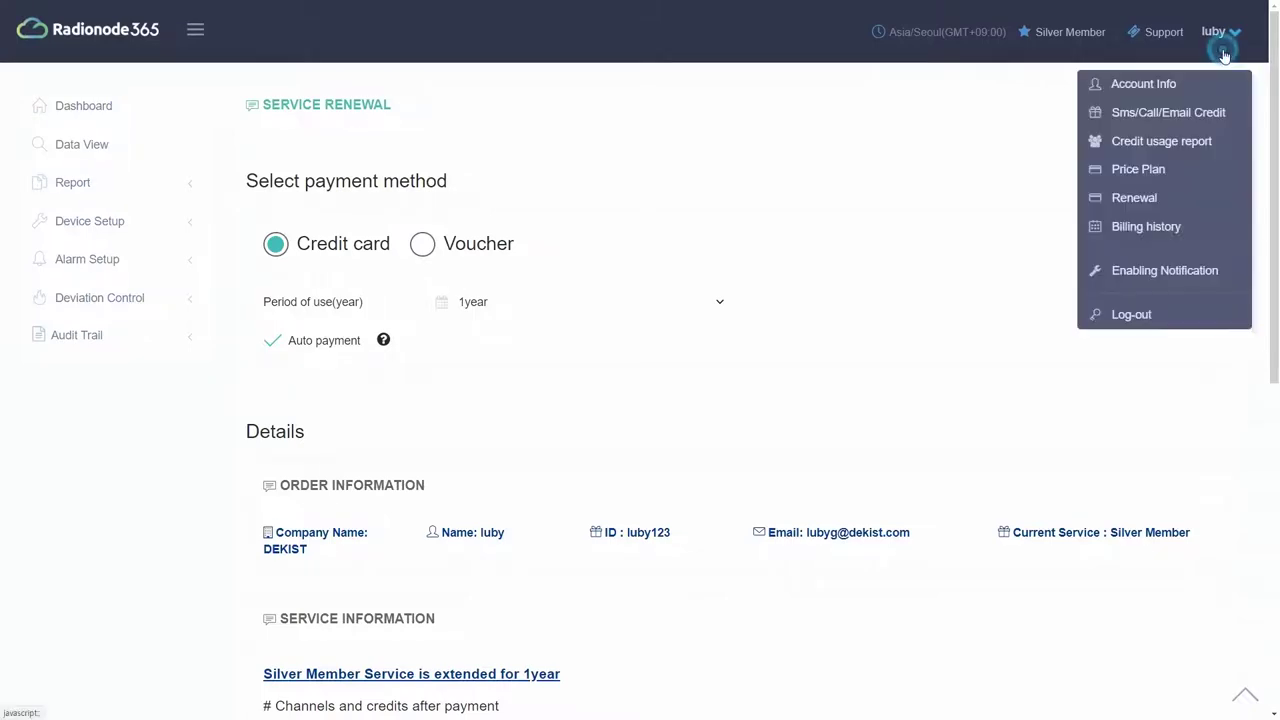
click(1193, 209)
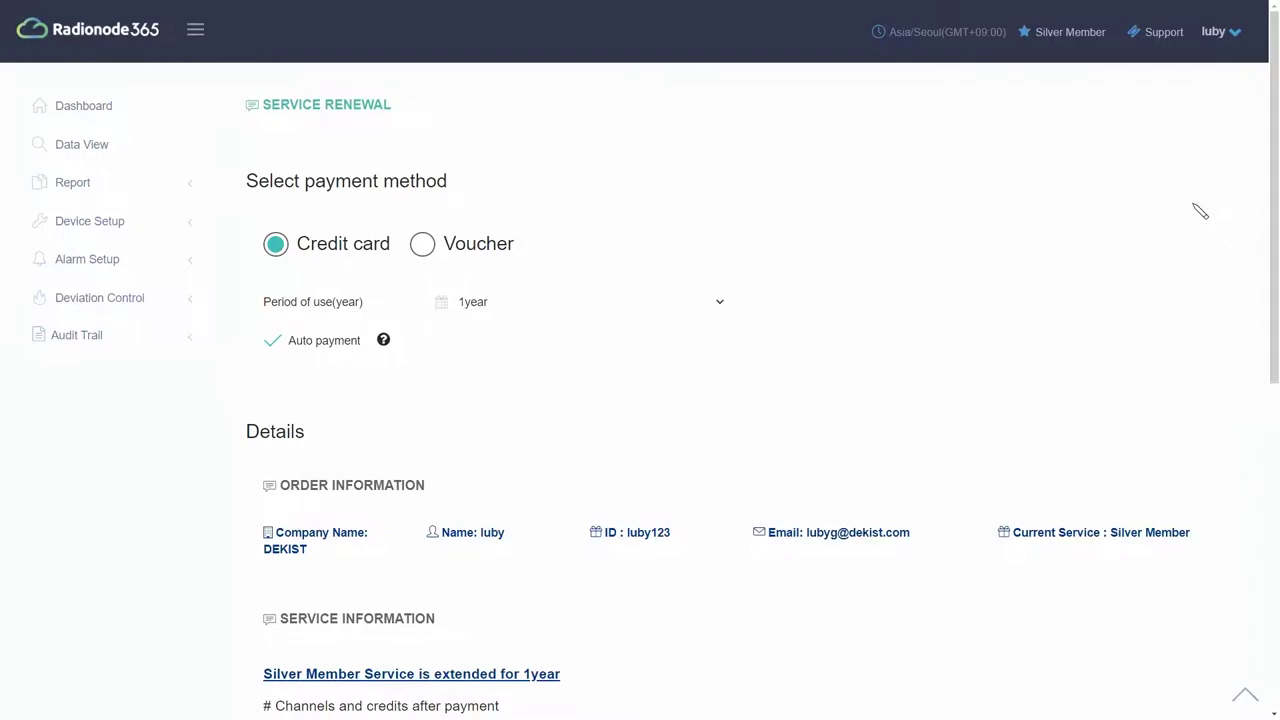
Set the renewal to credit card for 1year with auto payment, review the details and submit the payment
click(311, 249)
click(720, 305)
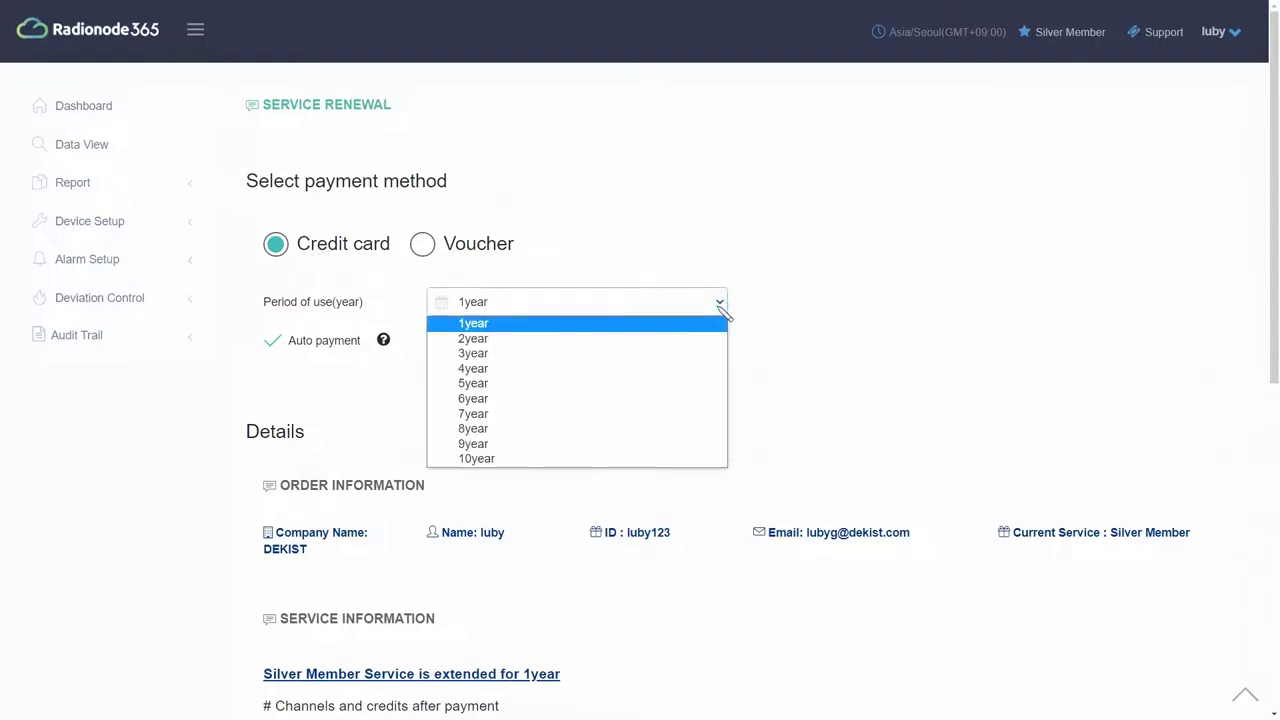
click(720, 306)
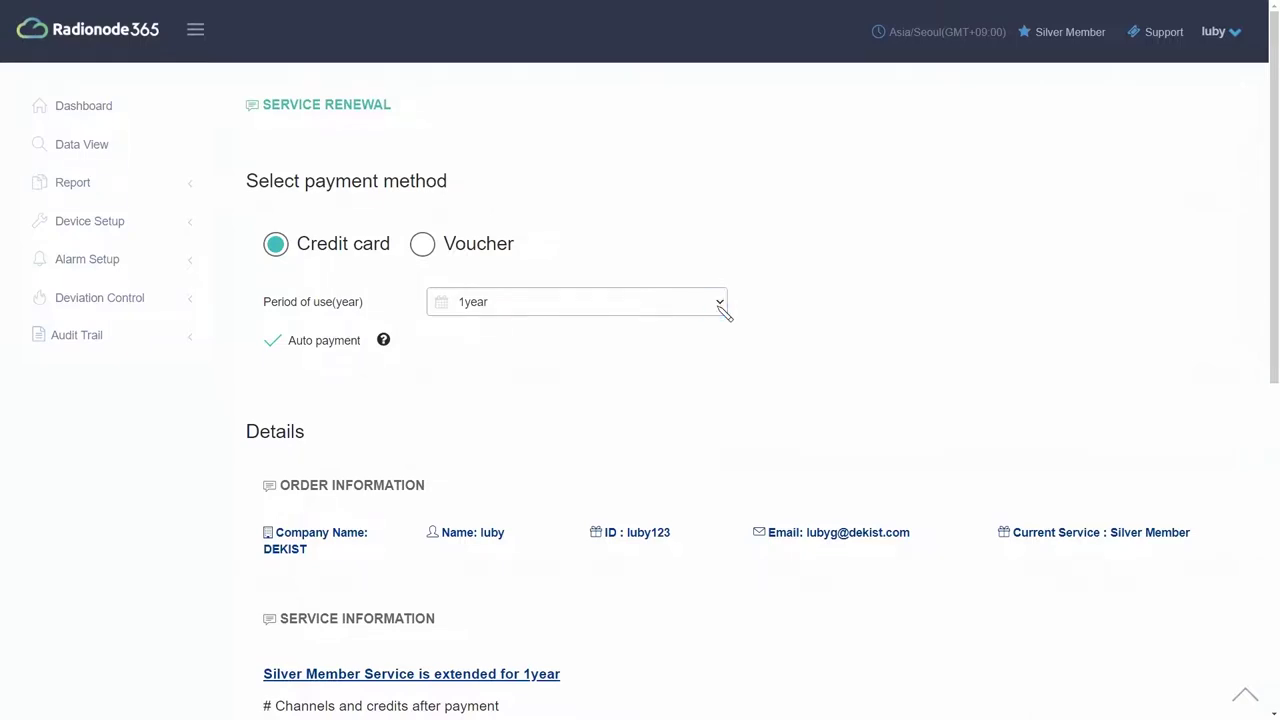
click(290, 342)
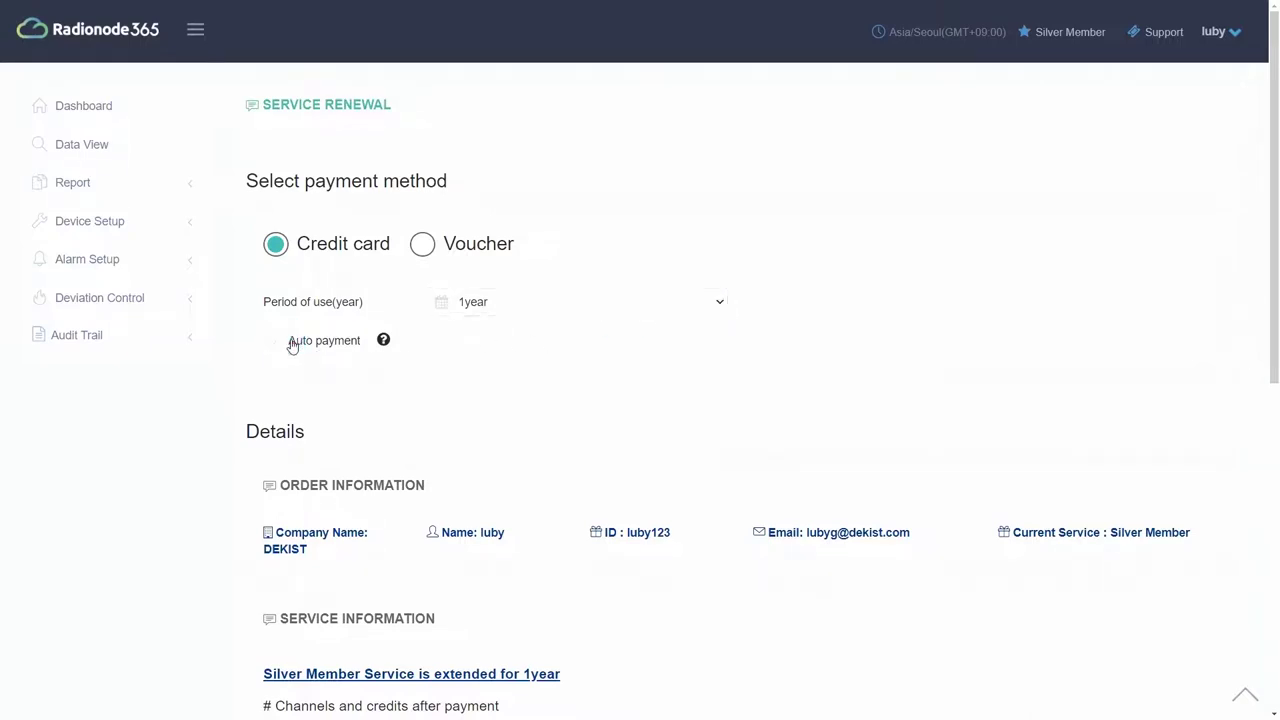
scroll(1046, 397, down, 3)
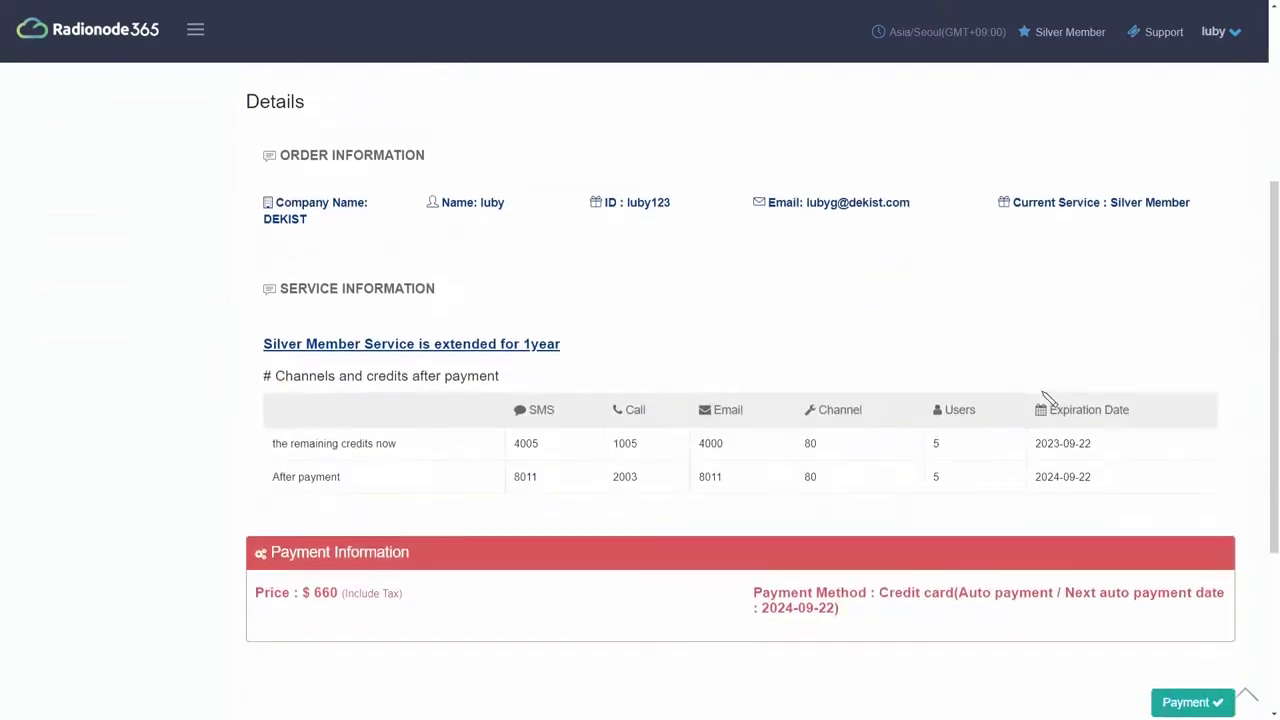
scroll(1046, 397, down, 1)
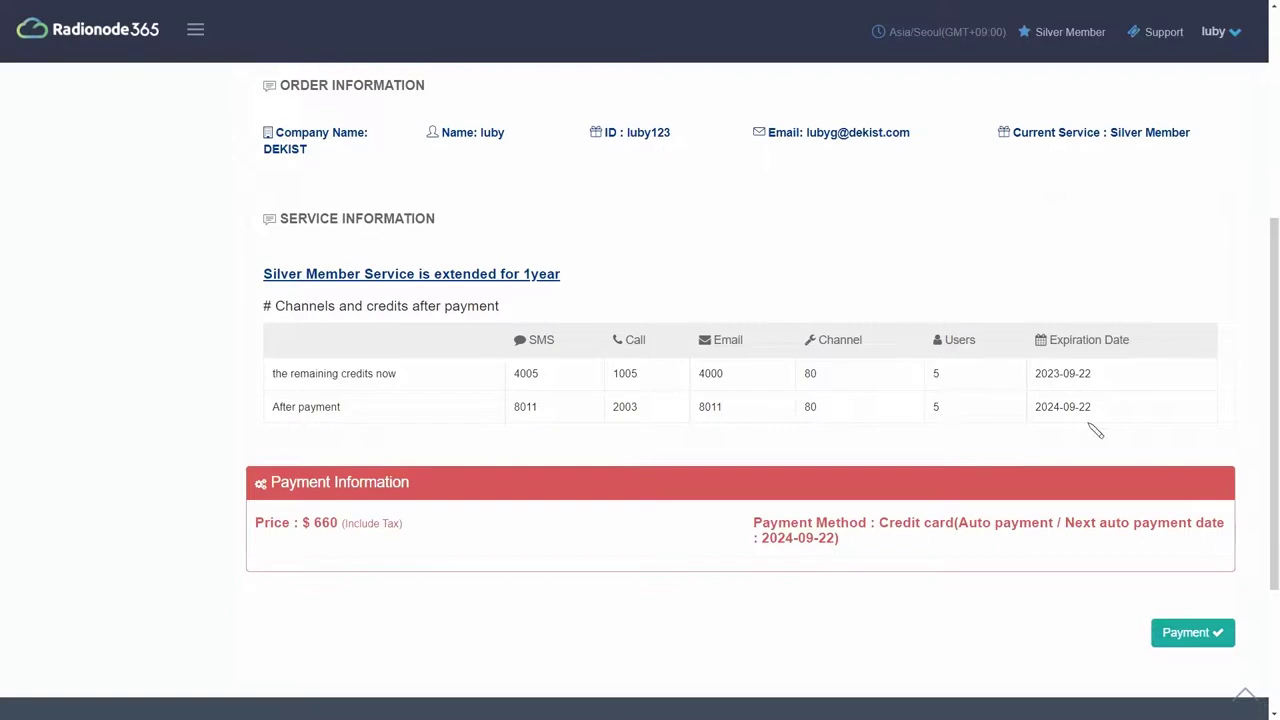
click(1218, 633)
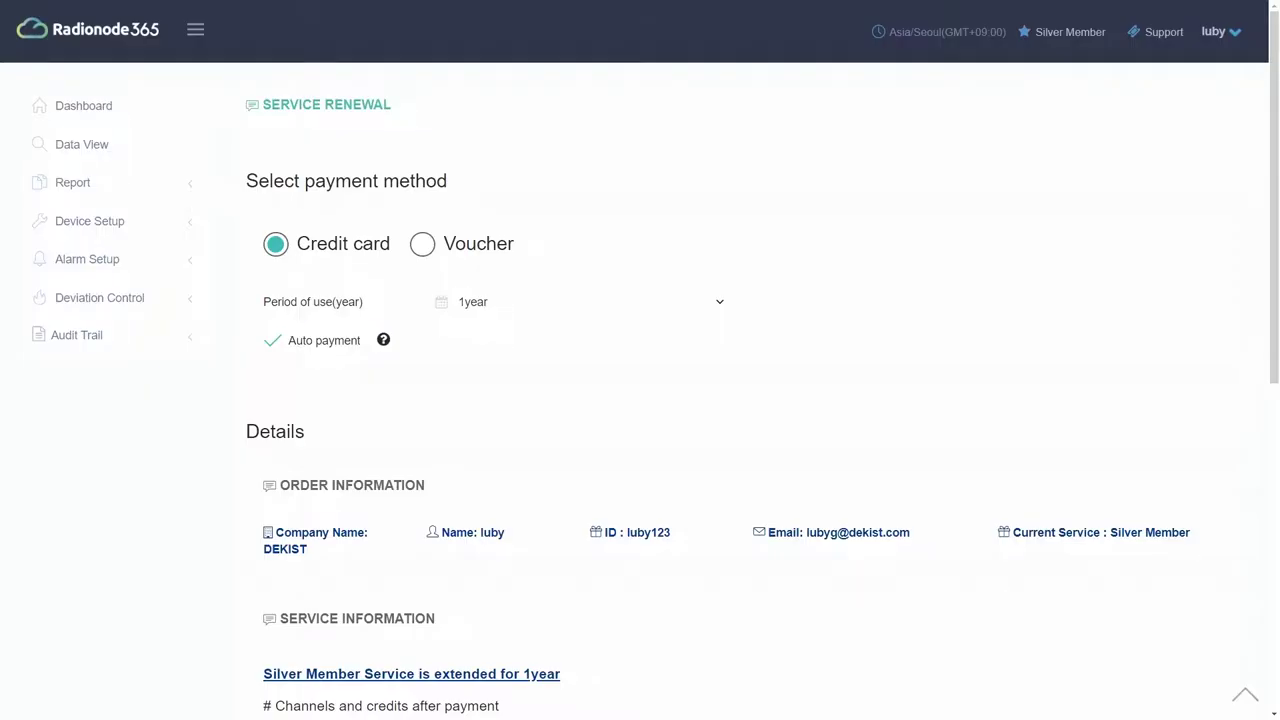
Choose Voucher as the renewal payment method and look up the voucher by entering its code
click(442, 248)
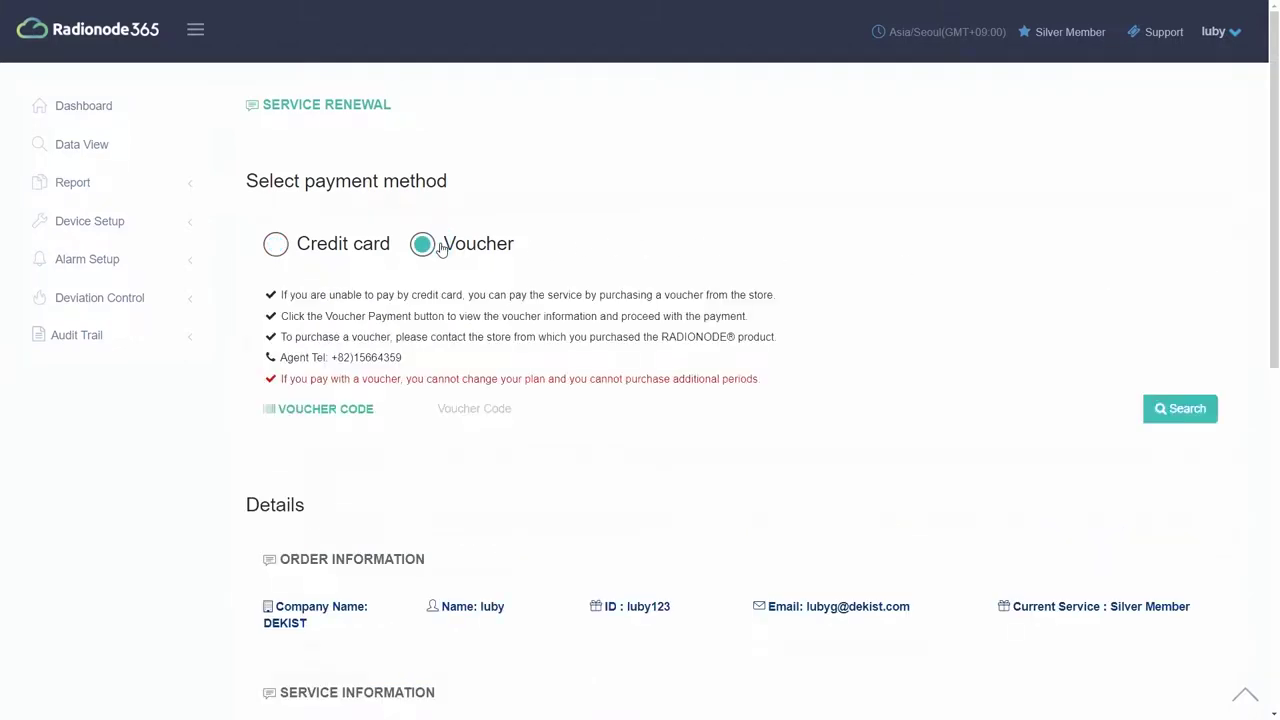
click(508, 408)
key(ctrl+v)
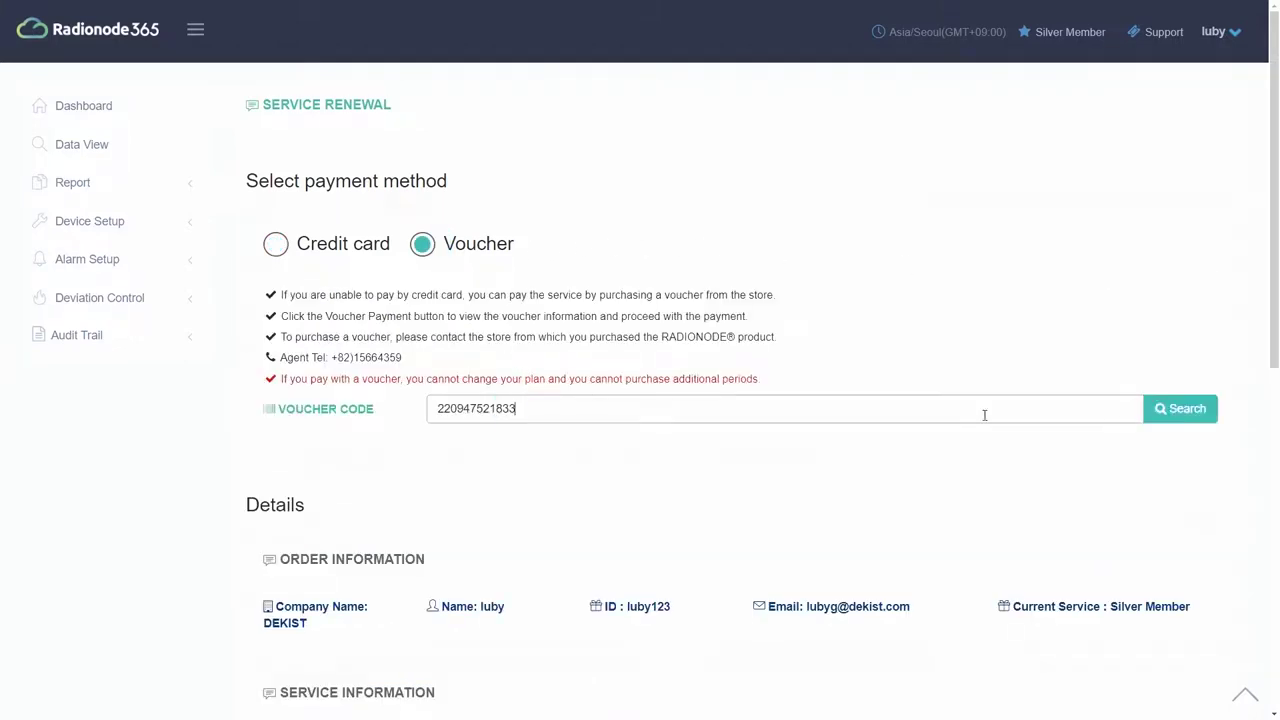
click(1185, 411)
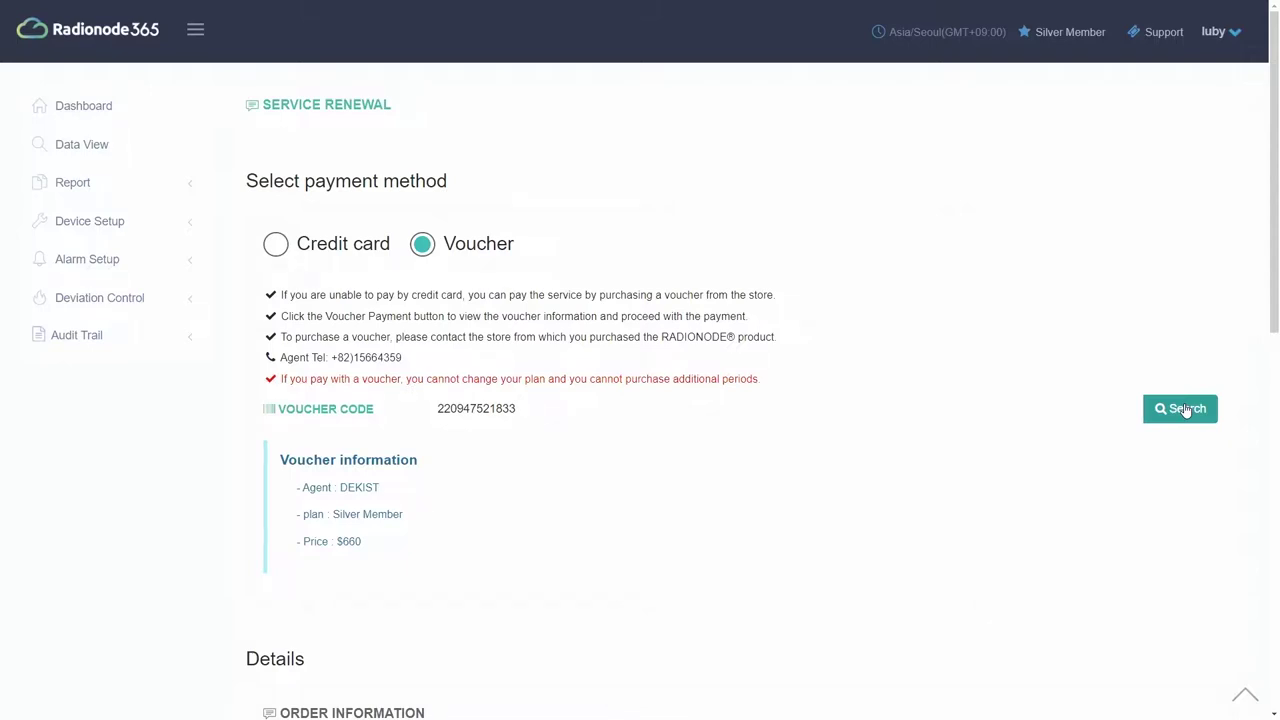
Review the one-year Silver Member extension details and submit the voucher payment for the renewal
scroll(1185, 410, down, 5)
scroll(1186, 411, down, 1)
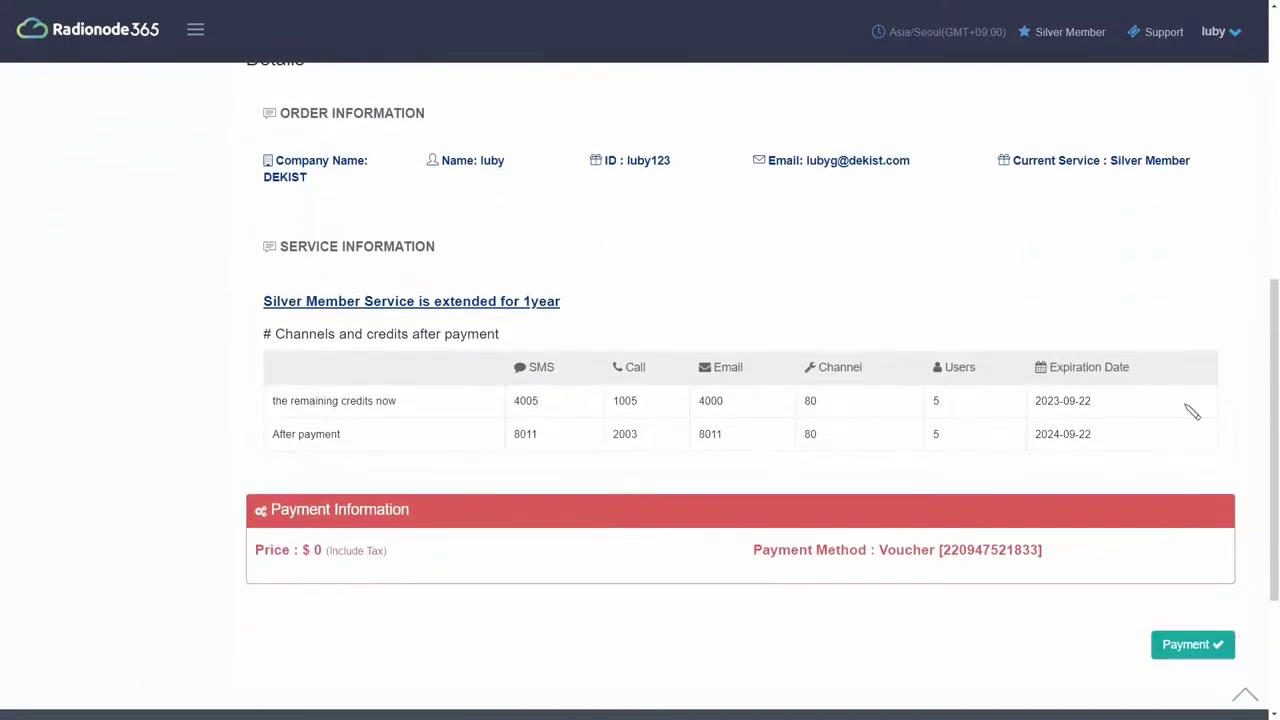
click(1193, 646)
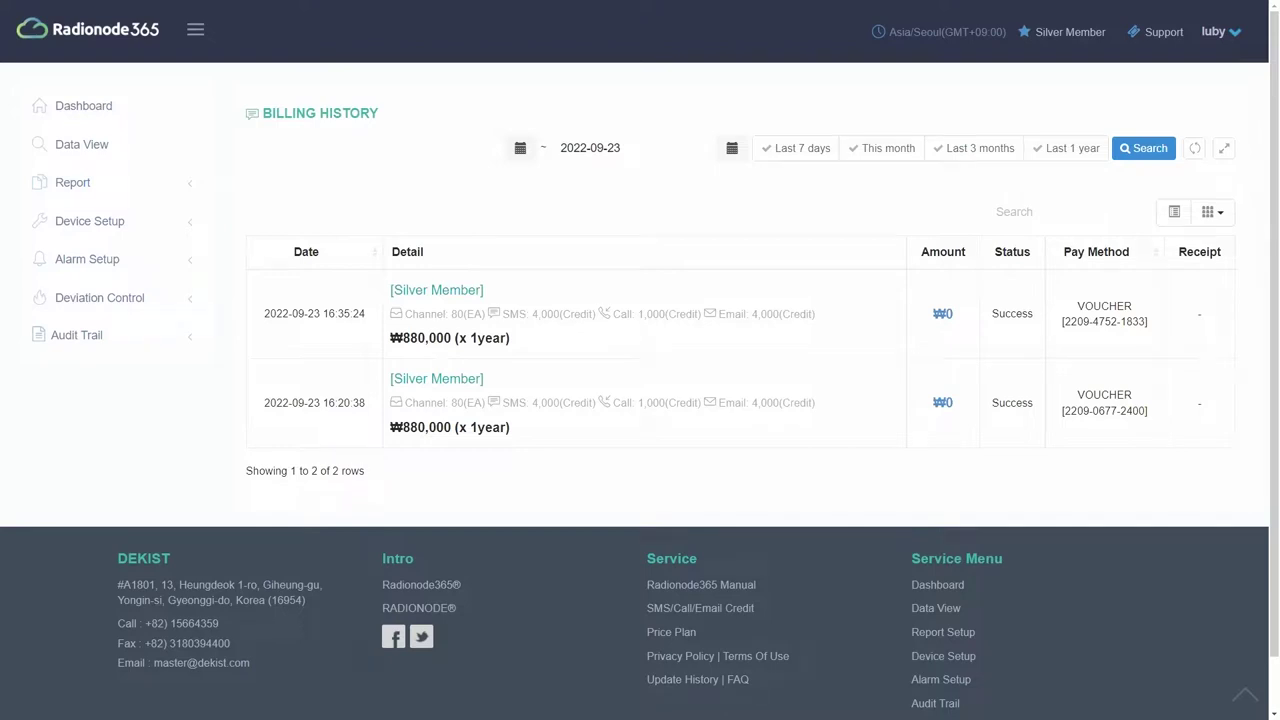
View the renewed membership's expiry date and credits in the account summary, and reopen the service renewal page
click(1053, 44)
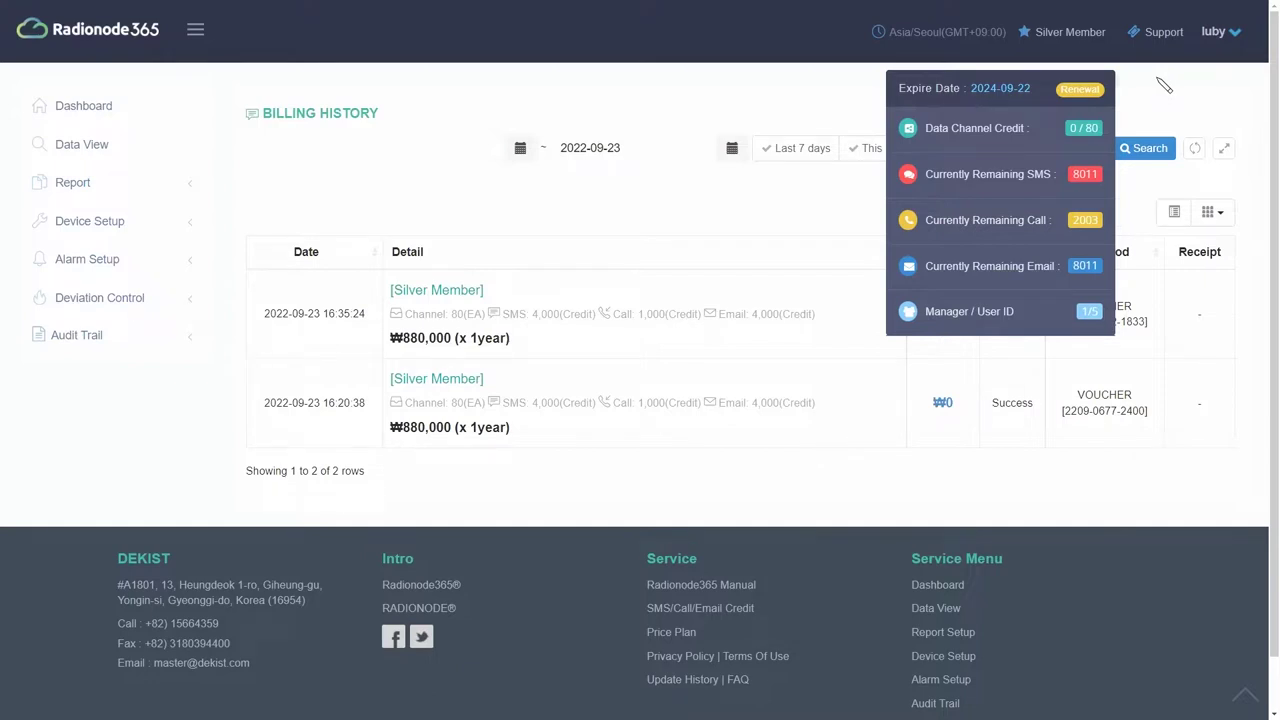
click(1089, 90)
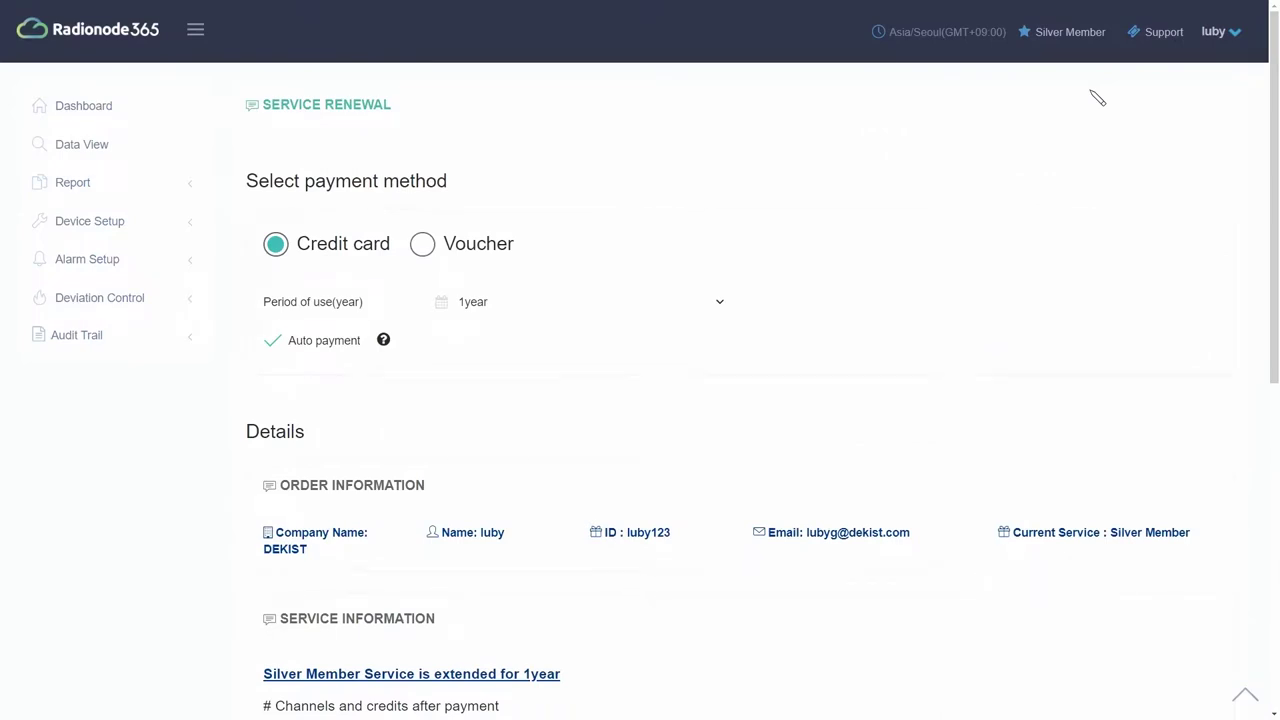
Open the account's billing history and set the start date of the search period to 2022-09-14
click(1215, 31)
click(1135, 221)
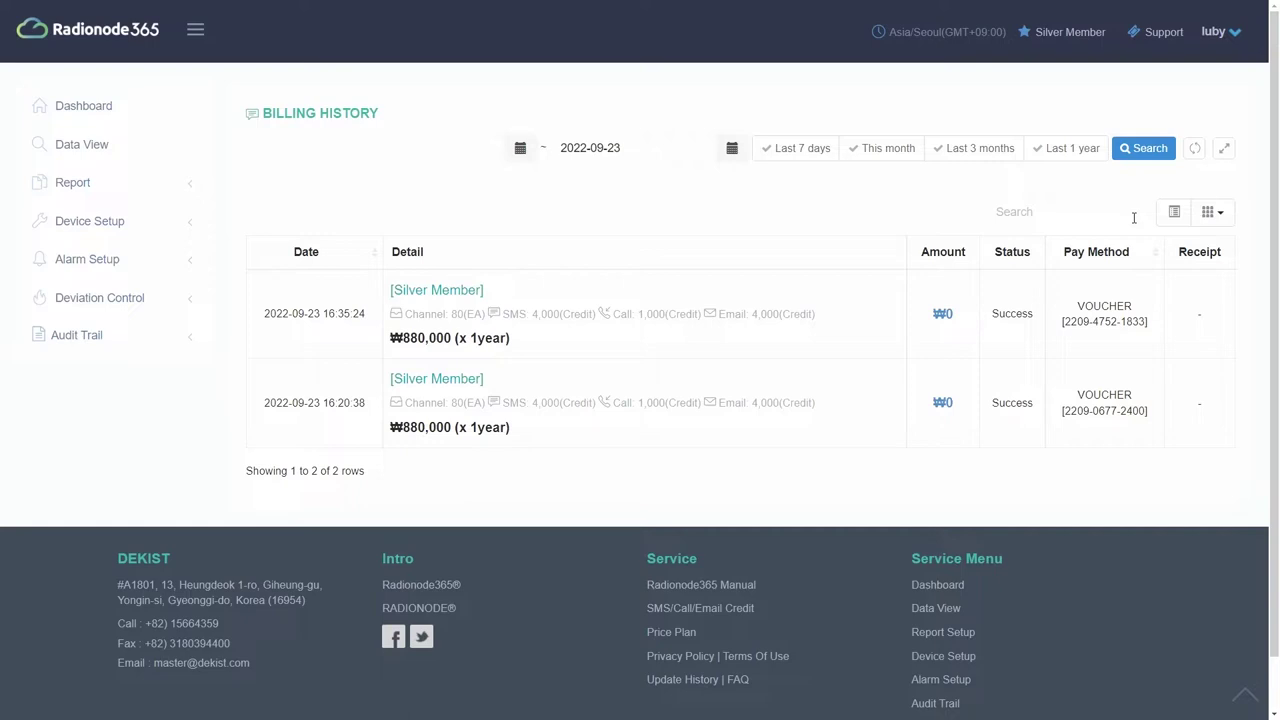
click(521, 150)
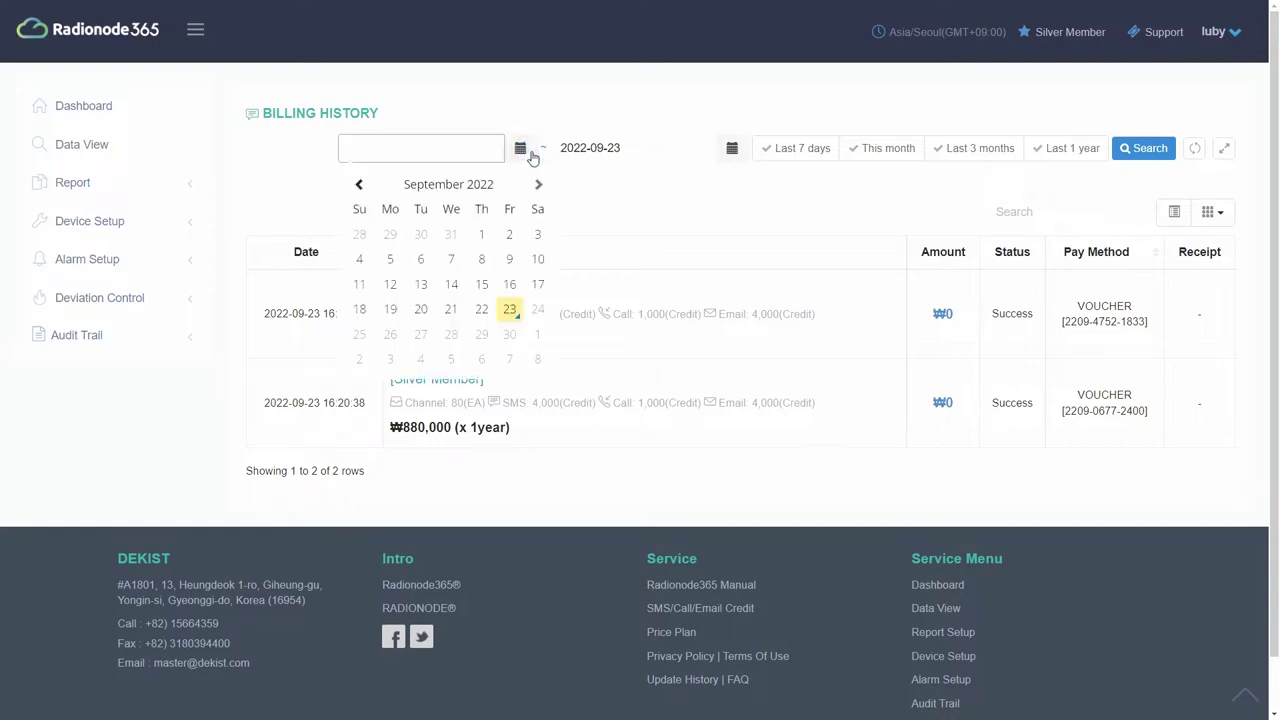
click(452, 284)
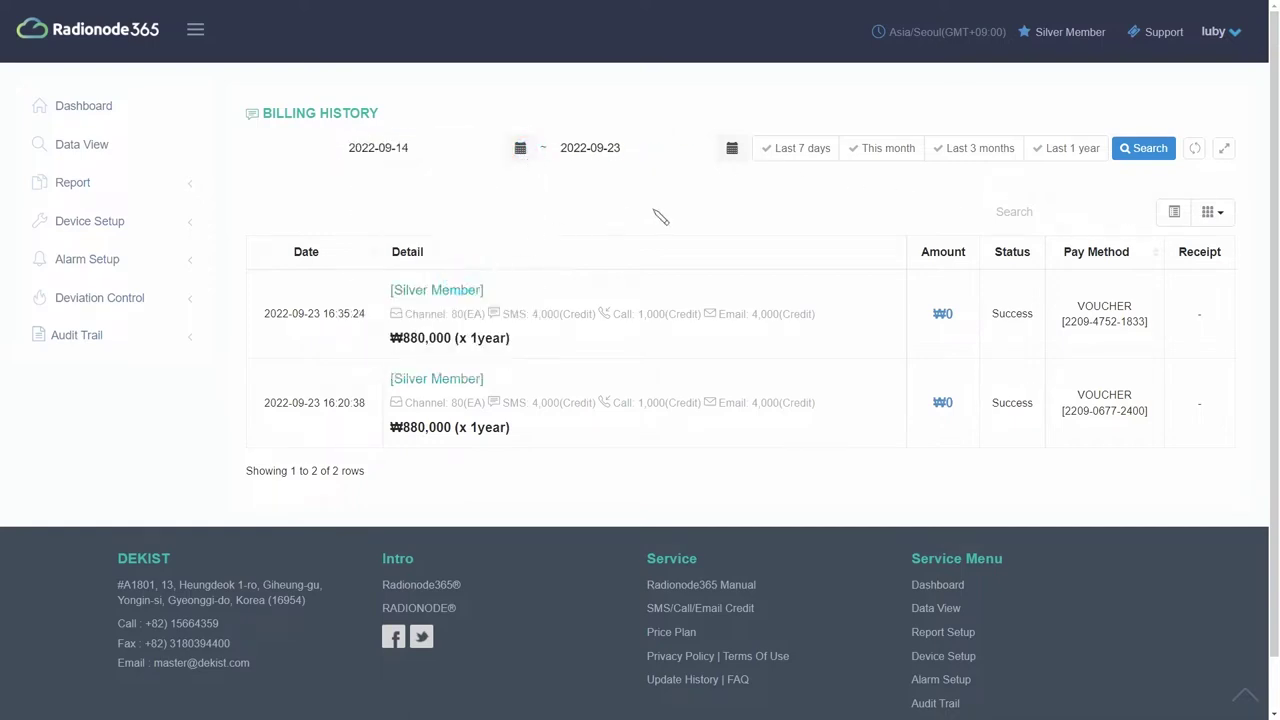
Try the Last 7 days, This month and Last 3 months ranges, and search the billing history for the Last 1 year
click(809, 148)
click(884, 149)
click(988, 149)
click(1052, 151)
click(1140, 155)
Toggle the billing table's card layout on and off, and hide the Amount and Status columns before restoring both
click(1176, 212)
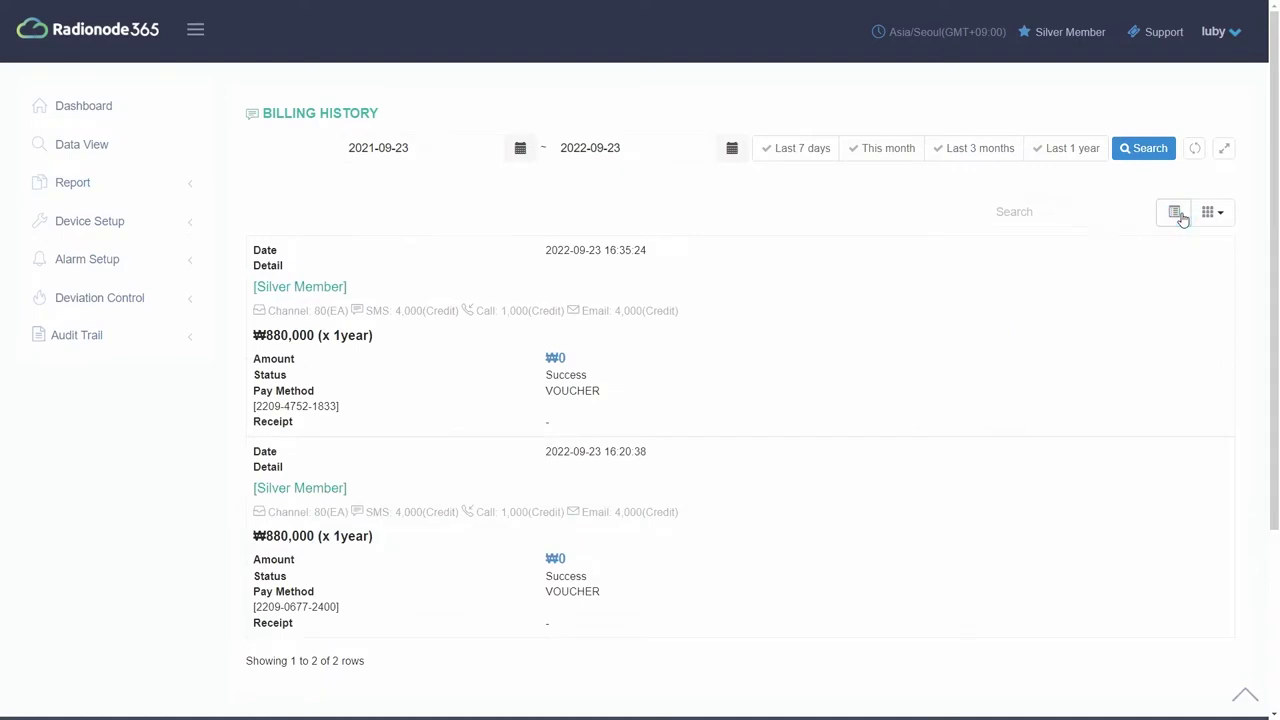
click(1176, 213)
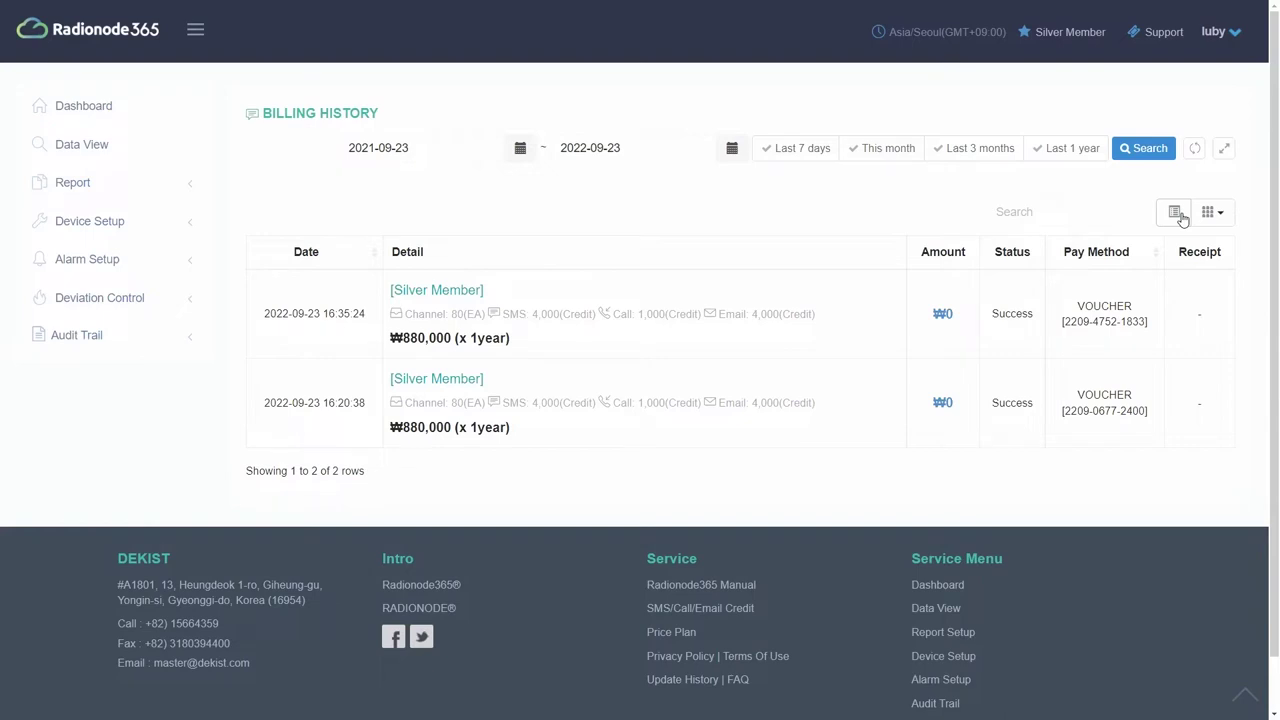
click(1212, 212)
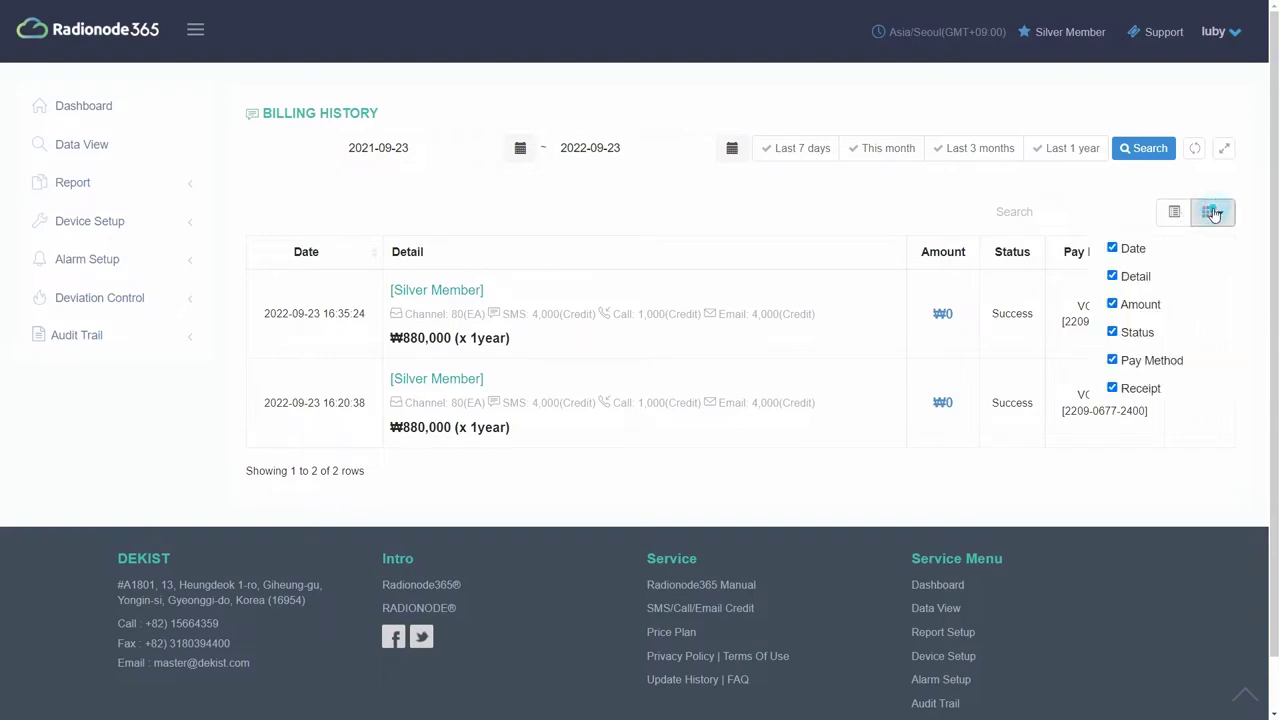
click(1140, 305)
click(1136, 335)
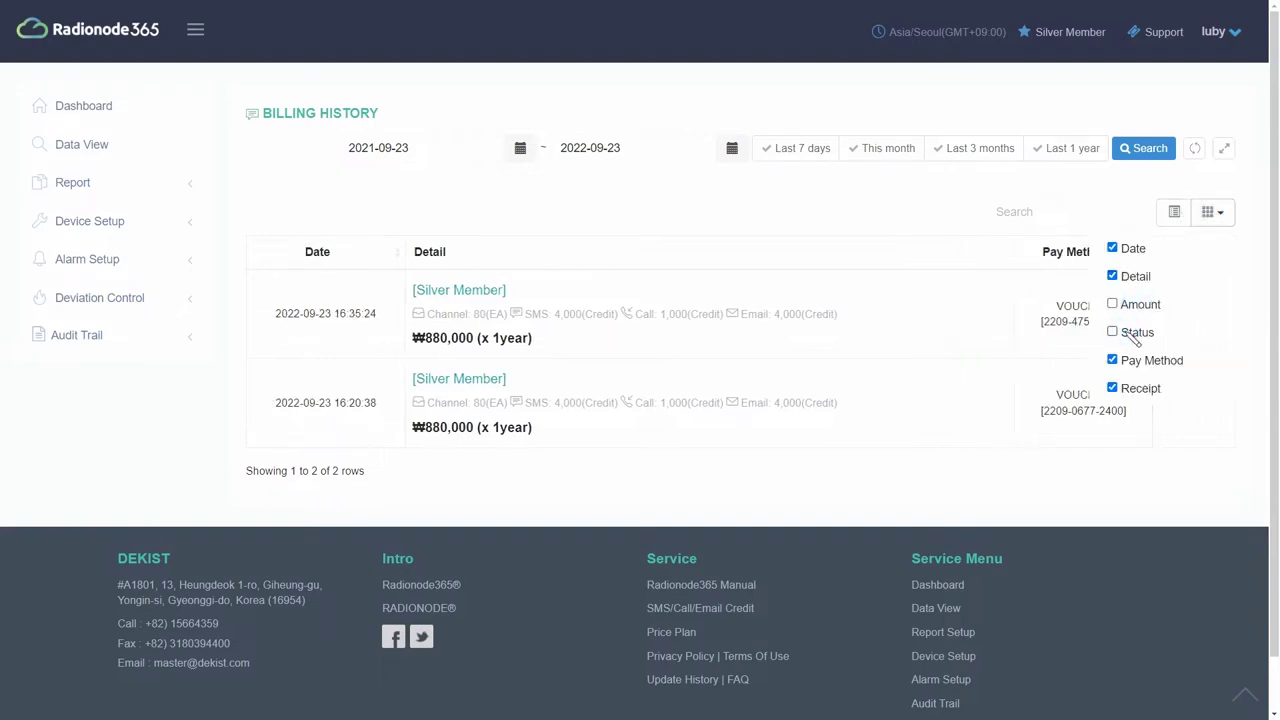
click(1133, 336)
click(1122, 304)
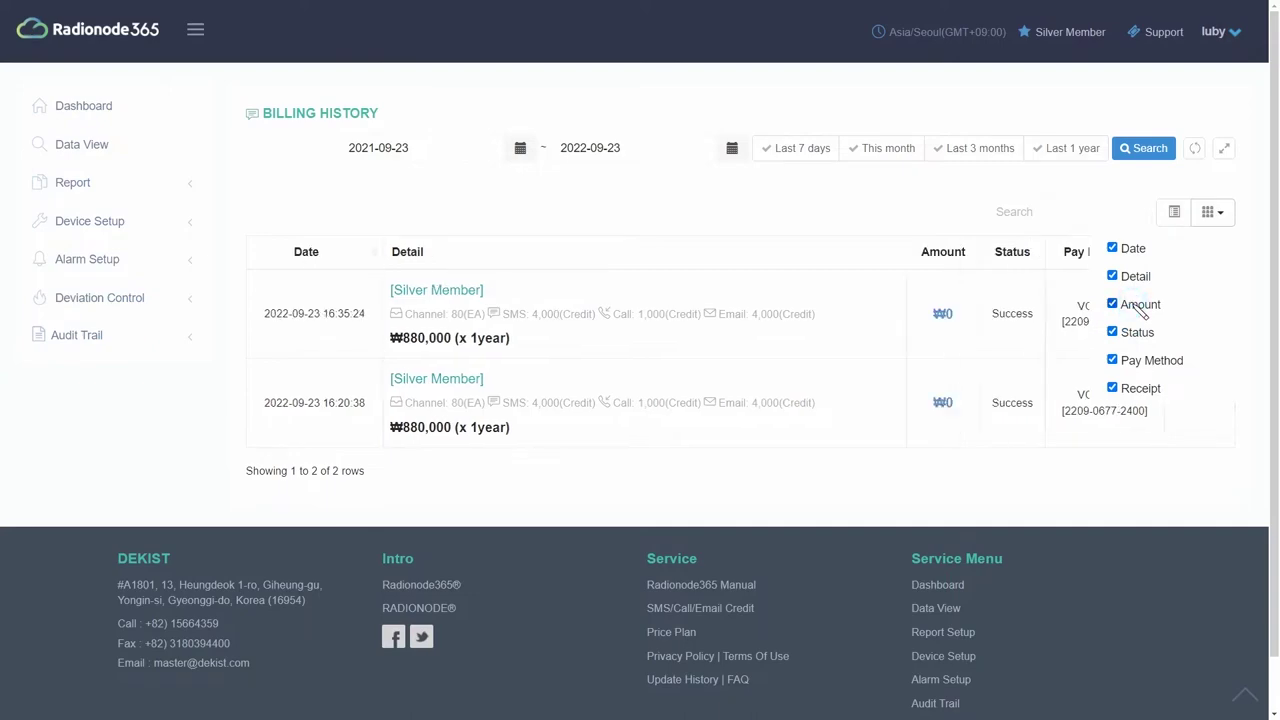
click(1214, 213)
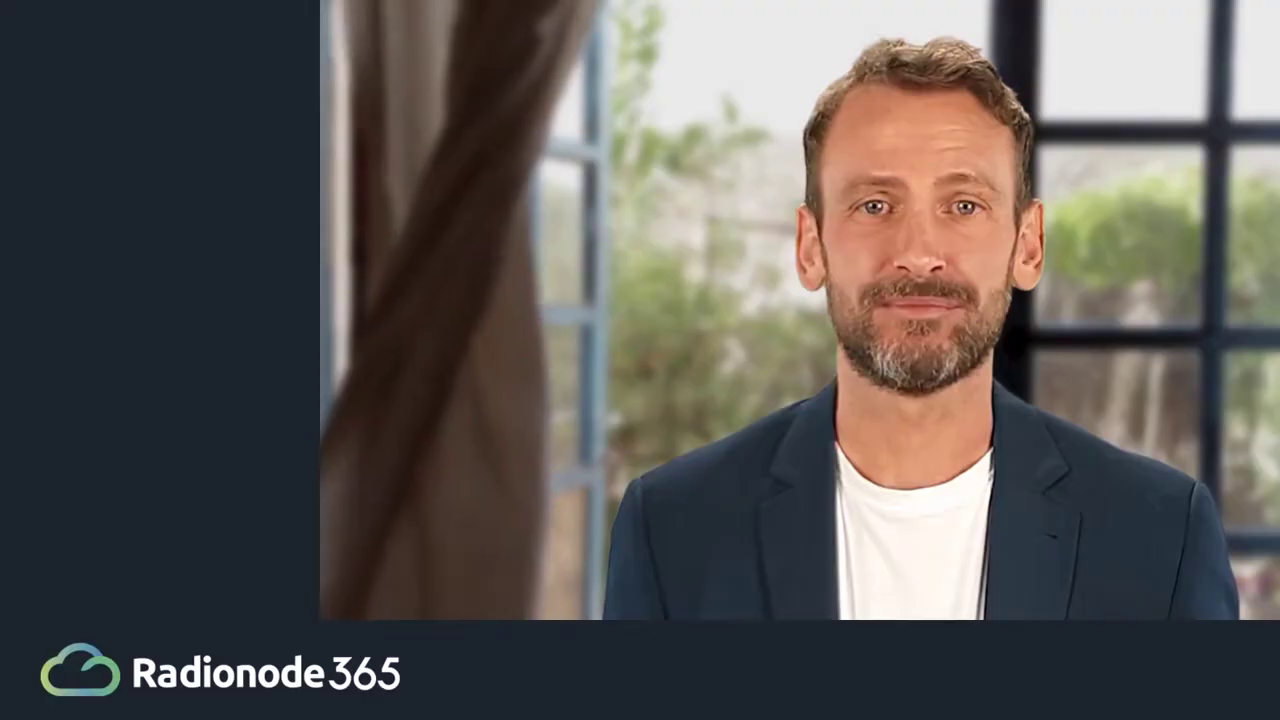